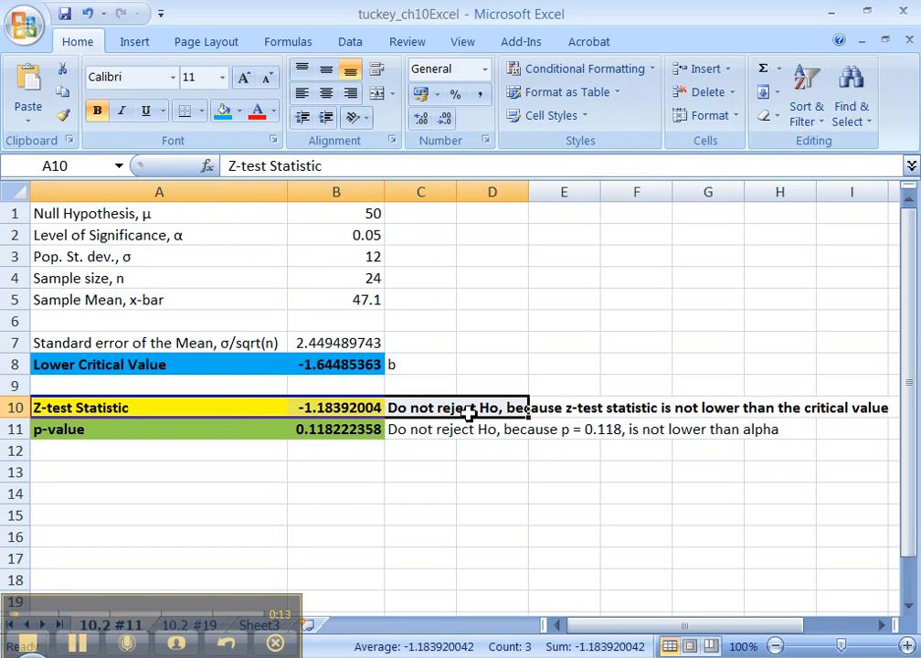
# - Fill the Z-test Statistic row across A10:D10 yellow and auto-fit column C to its contents
pyautogui.click(239, 110)
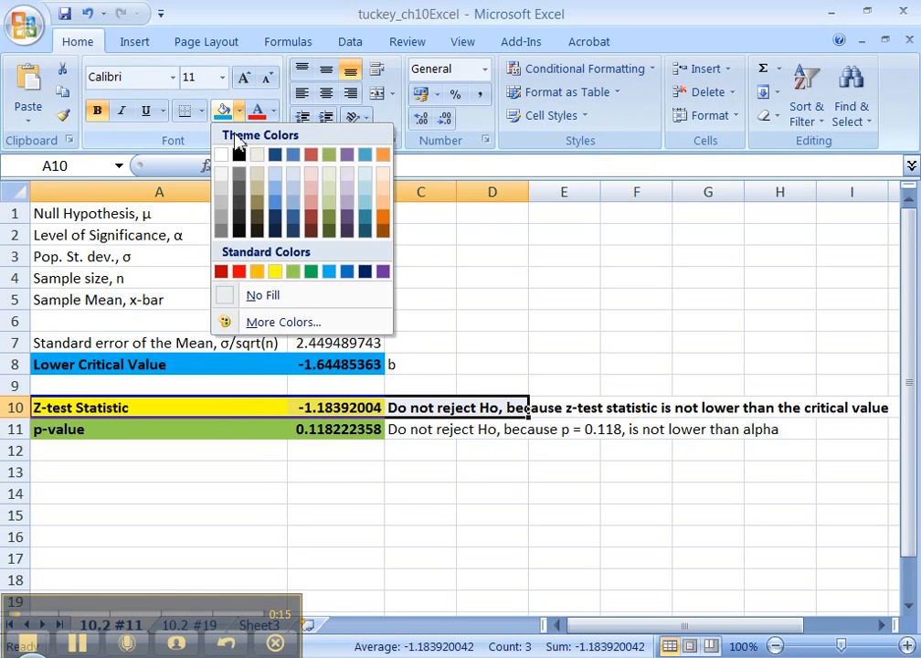
pyautogui.click(275, 271)
pyautogui.click(452, 323)
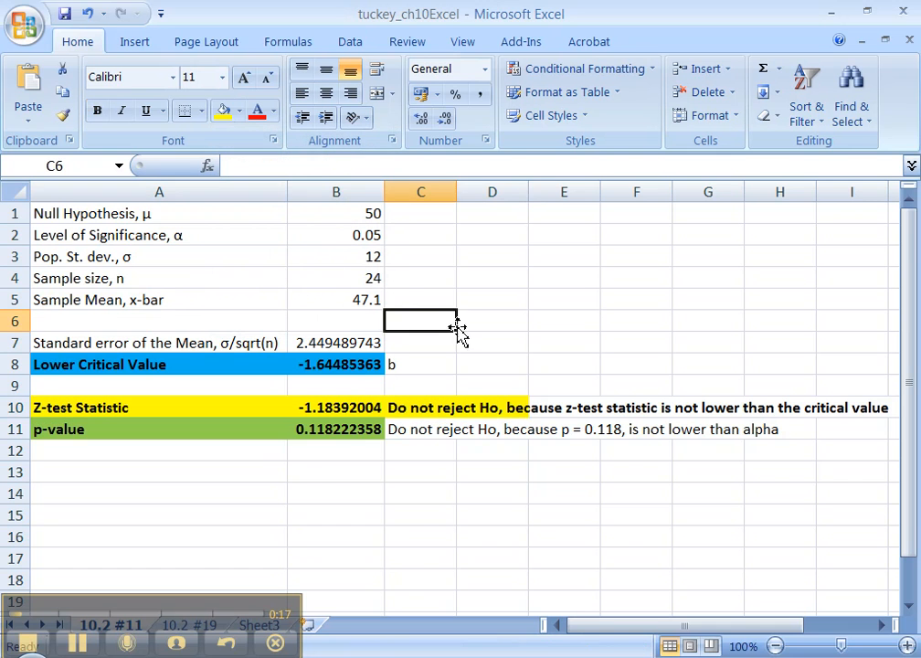
pyautogui.doubleClick(457, 190)
# - Fill the lower critical value in B8 yellow, together with the z-test statistic in B10
pyautogui.click(362, 409)
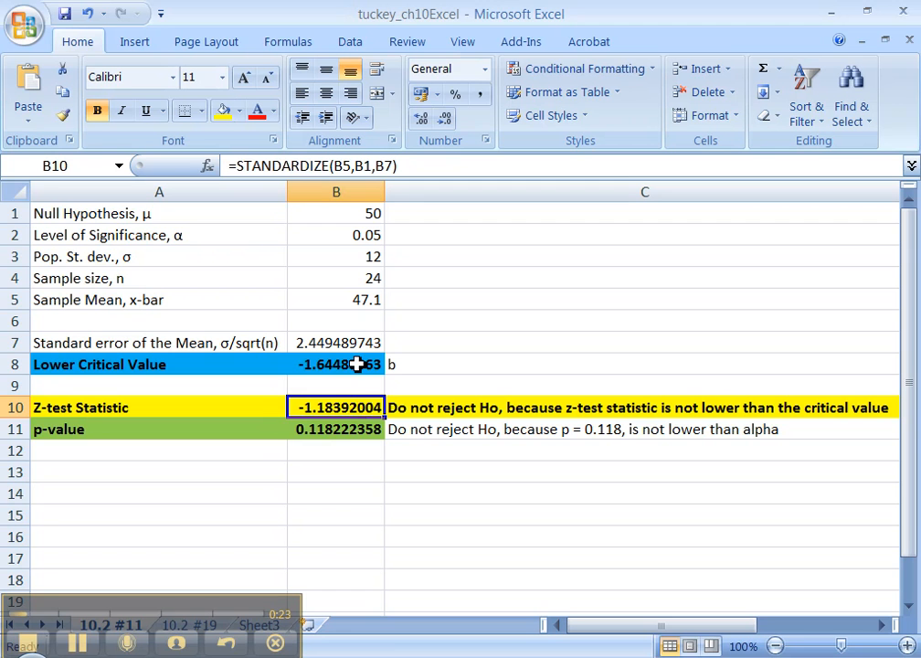
pyautogui.keyDown('ctrl'); pyautogui.click(357, 364); pyautogui.keyUp('ctrl')
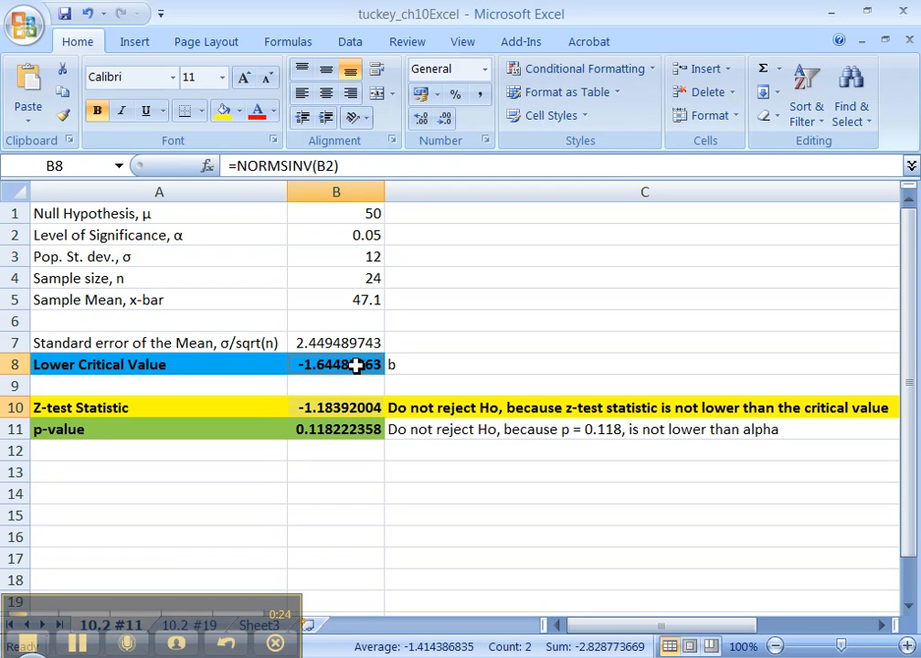
pyautogui.click(223, 109)
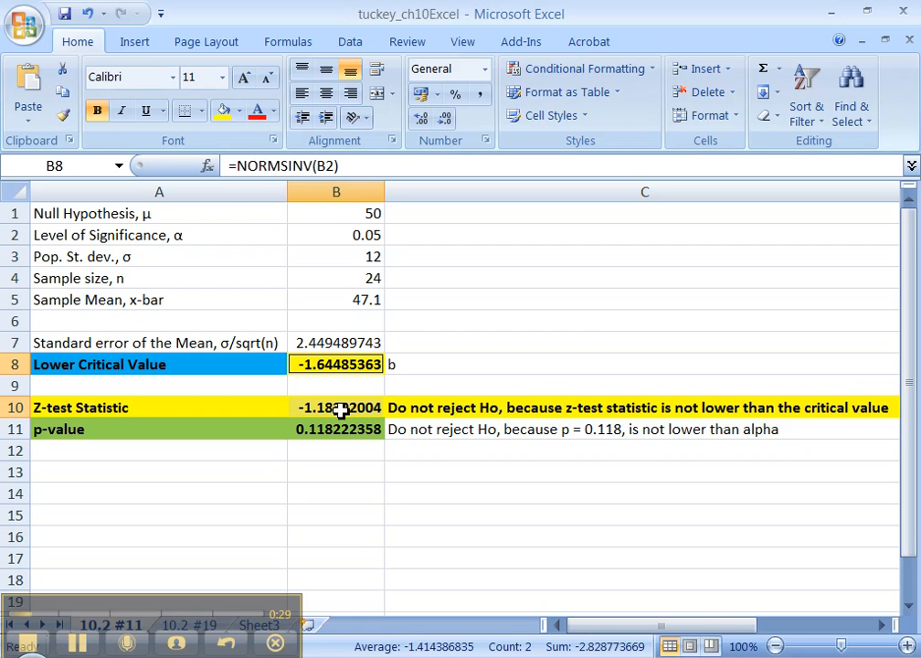
# - Enter the label "Classical Method" in cell C9, above the z-test conclusion
pyautogui.click(405, 390)
pyautogui.write('Classical Method')
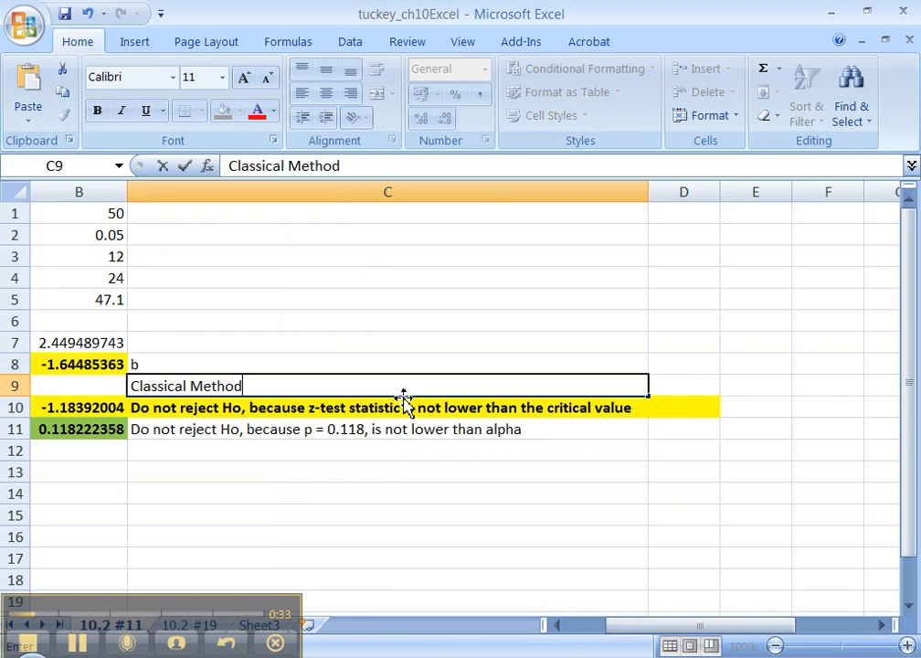
pyautogui.press('Return')
# - Fill the significance level in B2, the p-value in B11 and its conclusion in C11 with light green
pyautogui.press('Down')
pyautogui.press('Left')
pyautogui.press('Left')
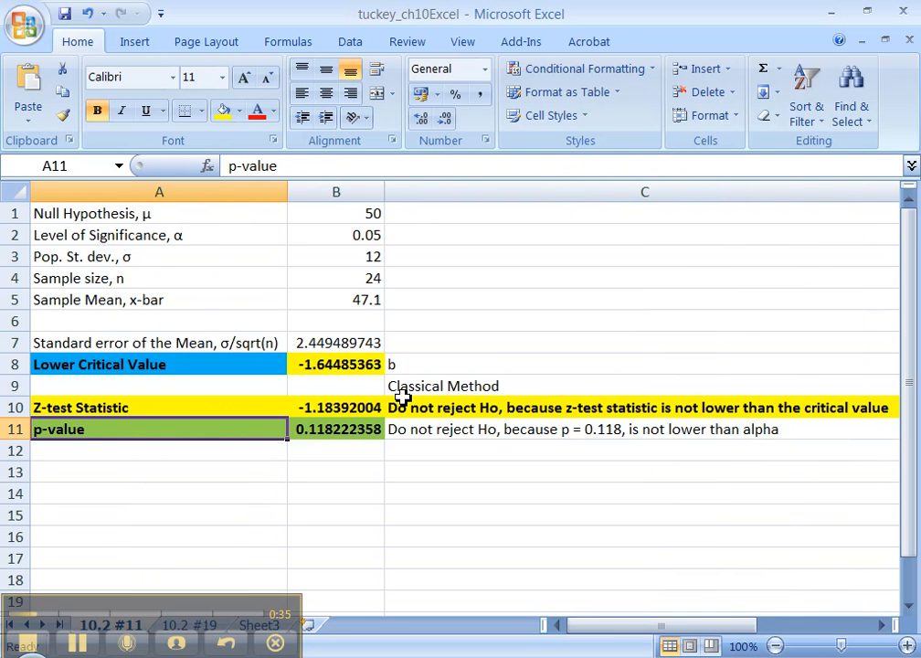
pyautogui.press('Right')
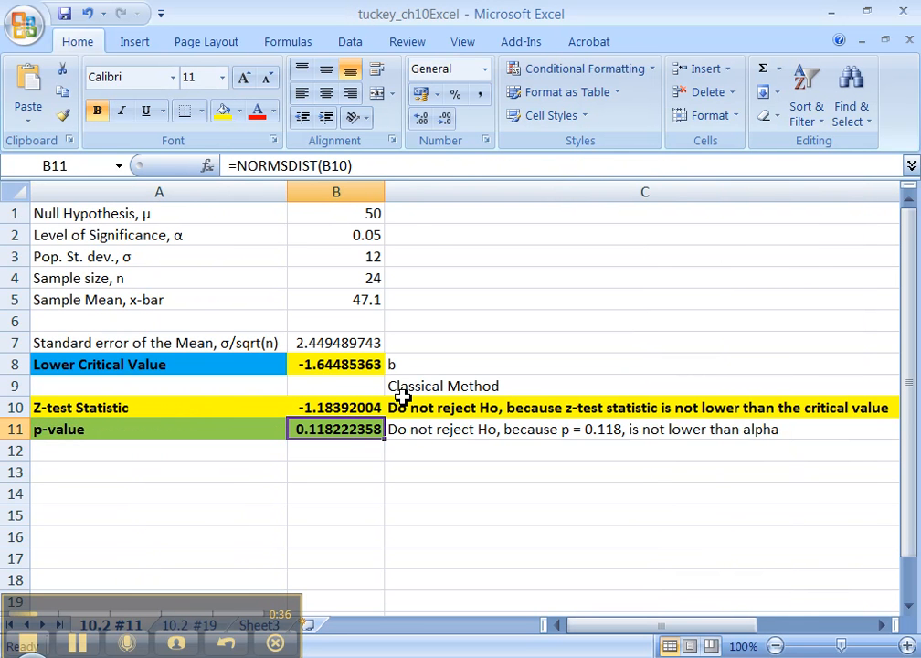
pyautogui.keyDown('ctrl'); pyautogui.click(343, 230); pyautogui.keyUp('ctrl')
pyautogui.click(242, 111)
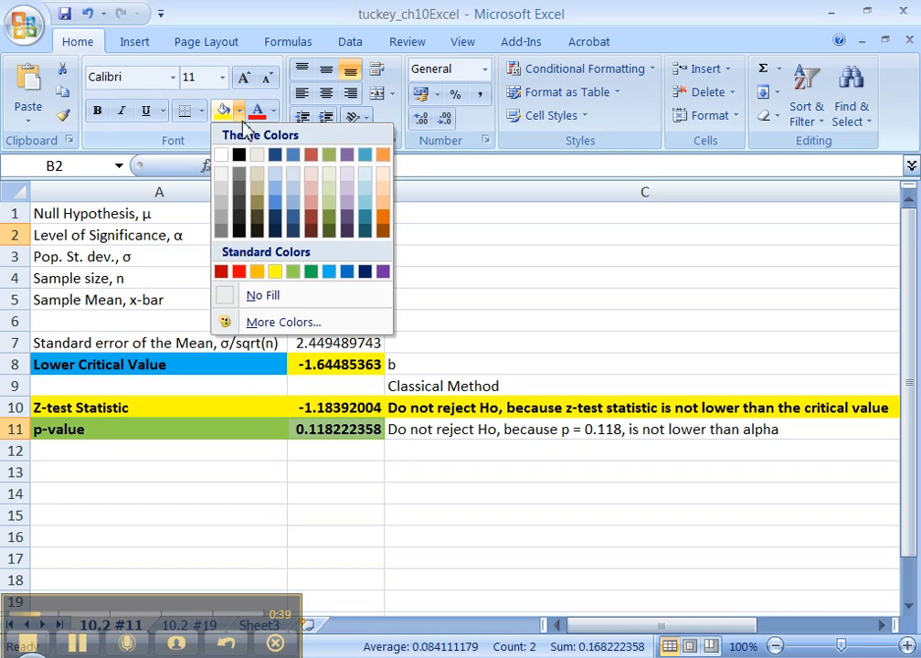
pyautogui.click(309, 271)
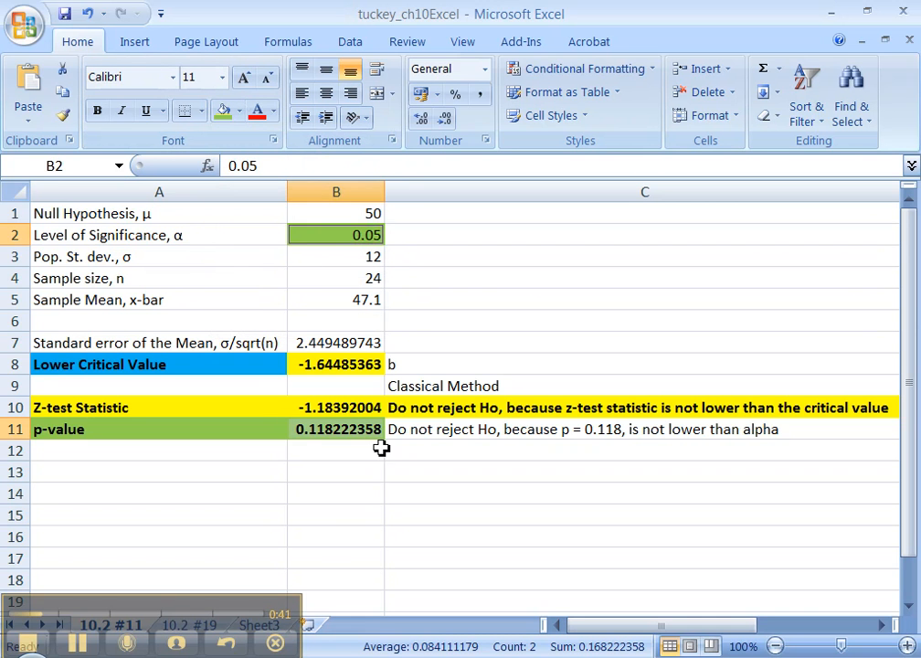
pyautogui.click(423, 441)
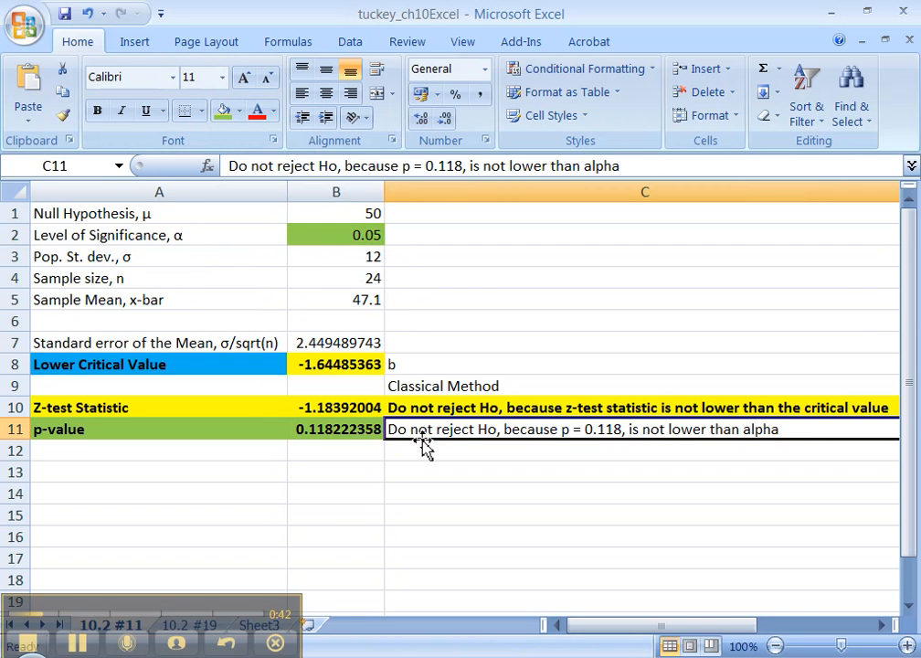
pyautogui.click(223, 112)
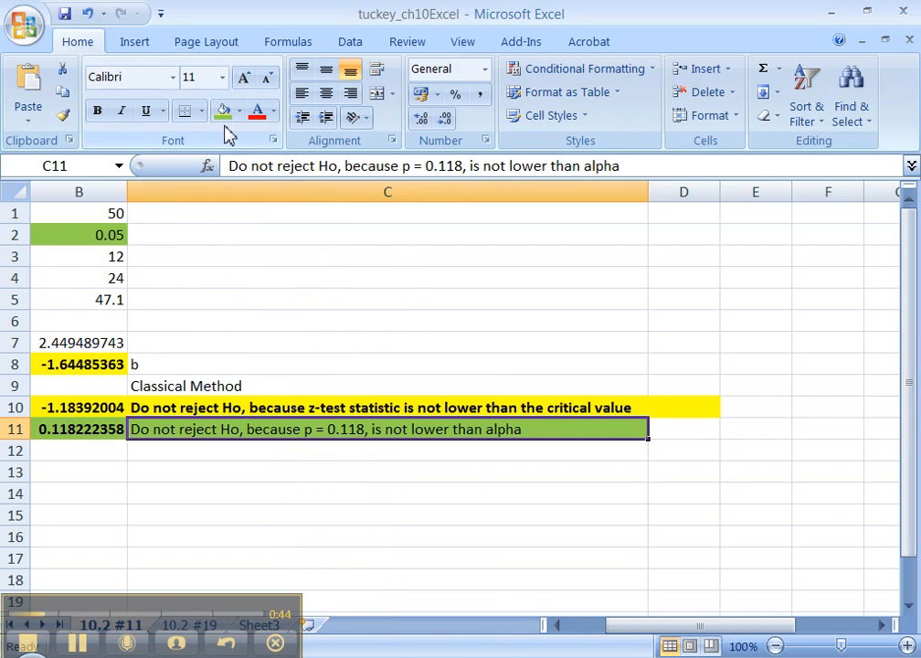
# - Enter the label "p-value Method" in cell C12, below the p-value conclusion
pyautogui.click(224, 449)
pyautogui.write('p-val')
pyautogui.write('ue Em')
pyautogui.write('thod')
pyautogui.press('Return')
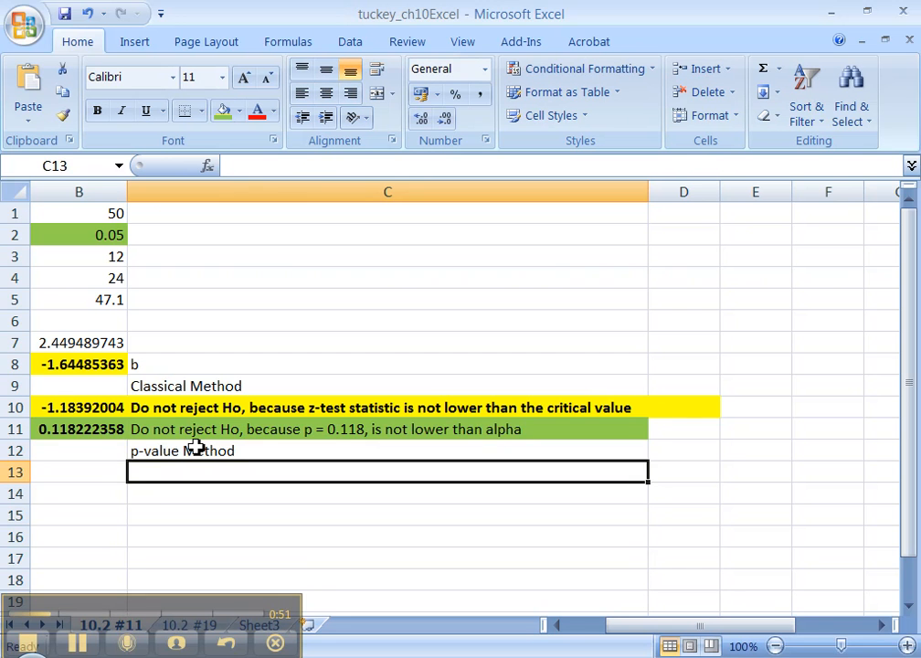
# - Make the method labels and conclusions in C9:C12 bold
pyautogui.click(196, 447)
pyautogui.hotkey('shift', 'Up')
pyautogui.hotkey('shift', 'Up')
pyautogui.hotkey('shift', 'Up')
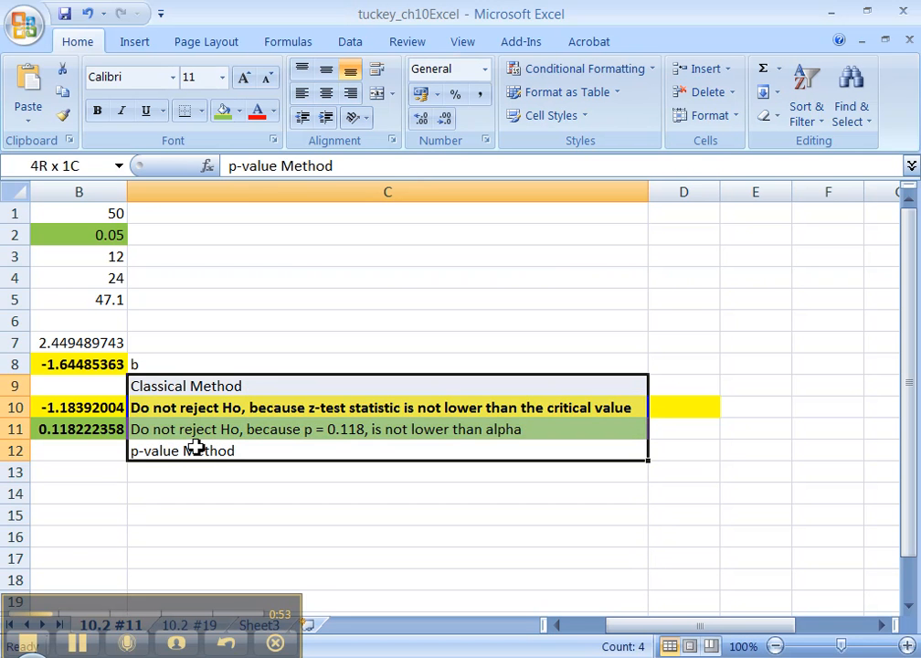
pyautogui.hotkey('ctrl', 'b')
pyautogui.press('Down')
pyautogui.press('Home')
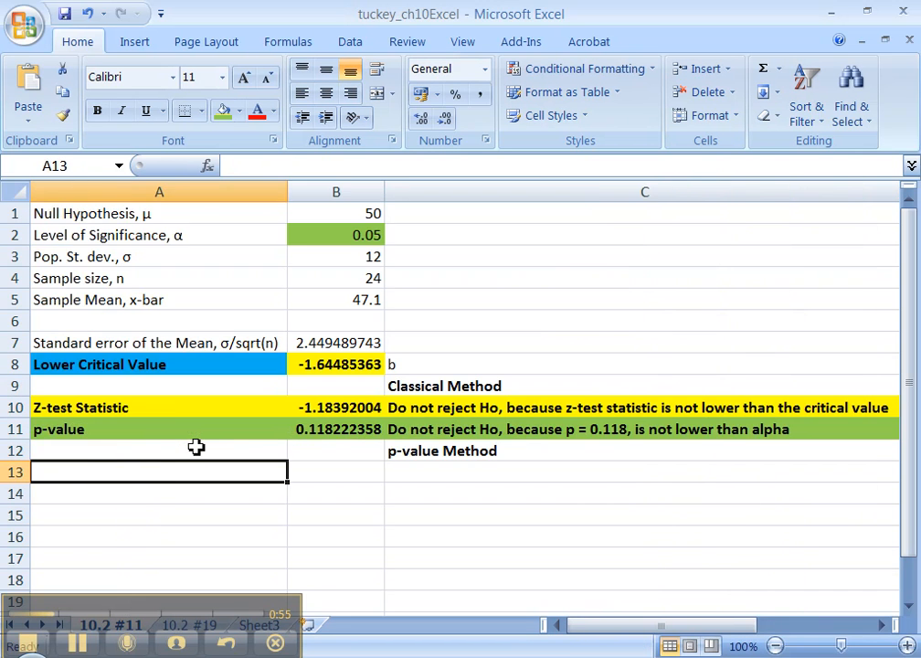
# - Compare the z-test statistic with the lower critical value, and the p-value with the significance level
pyautogui.press('Right')
pyautogui.press('Right')
pyautogui.press('Left')
pyautogui.press('Left')
pyautogui.click(366, 236)
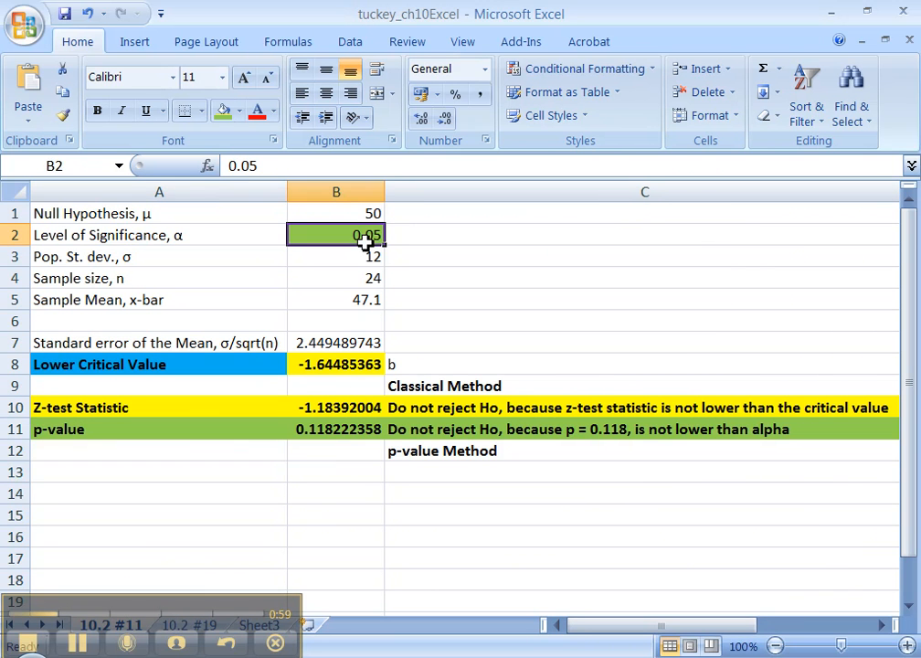
pyautogui.click(412, 403)
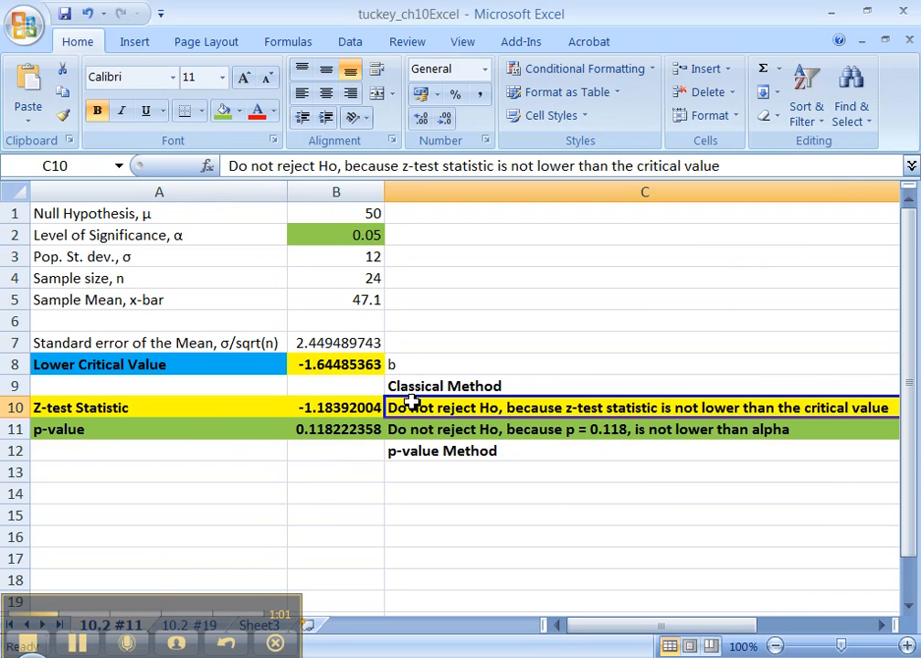
pyautogui.click(363, 408)
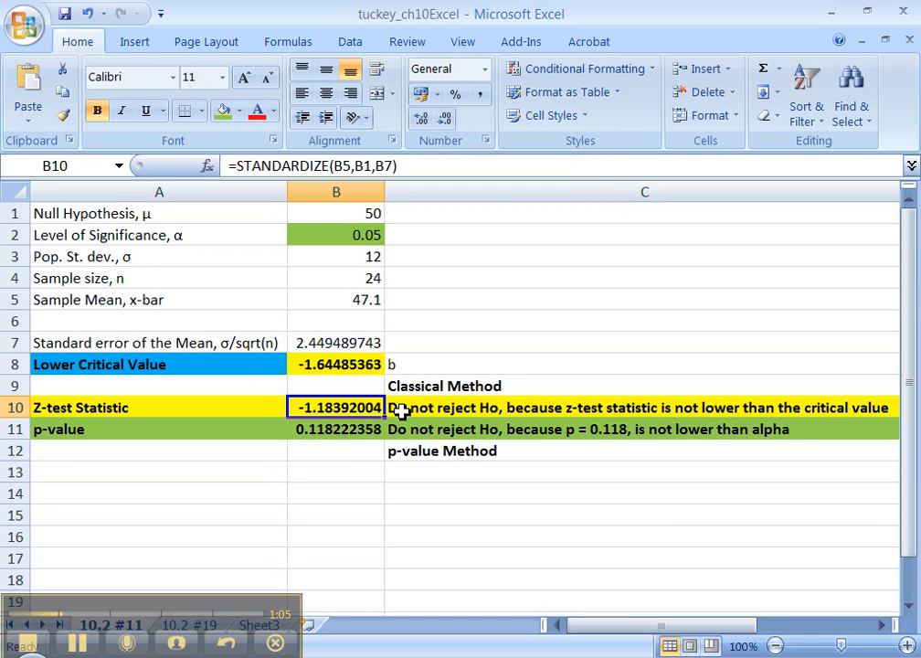
pyautogui.click(416, 409)
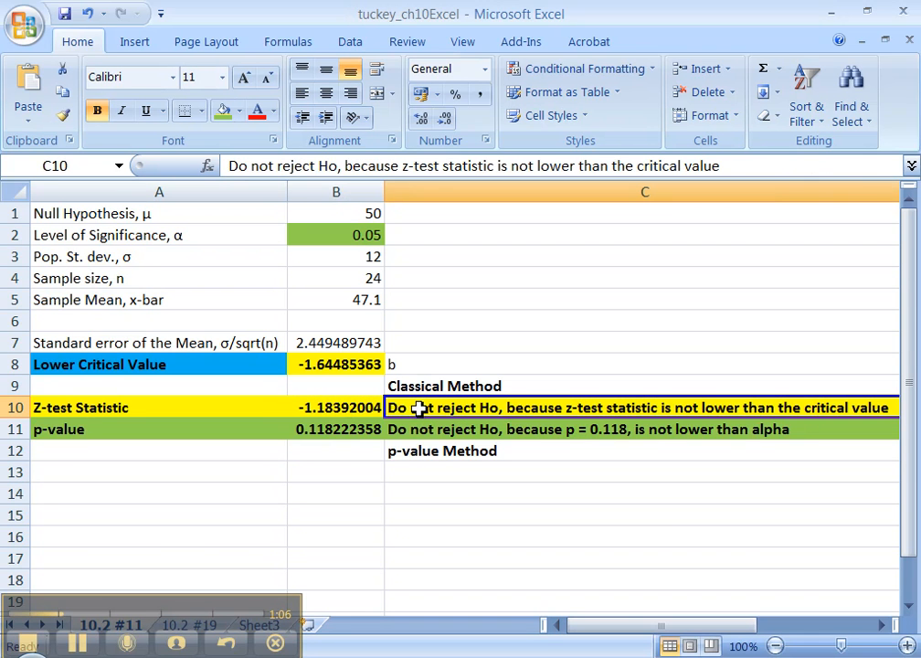
pyautogui.click(369, 407)
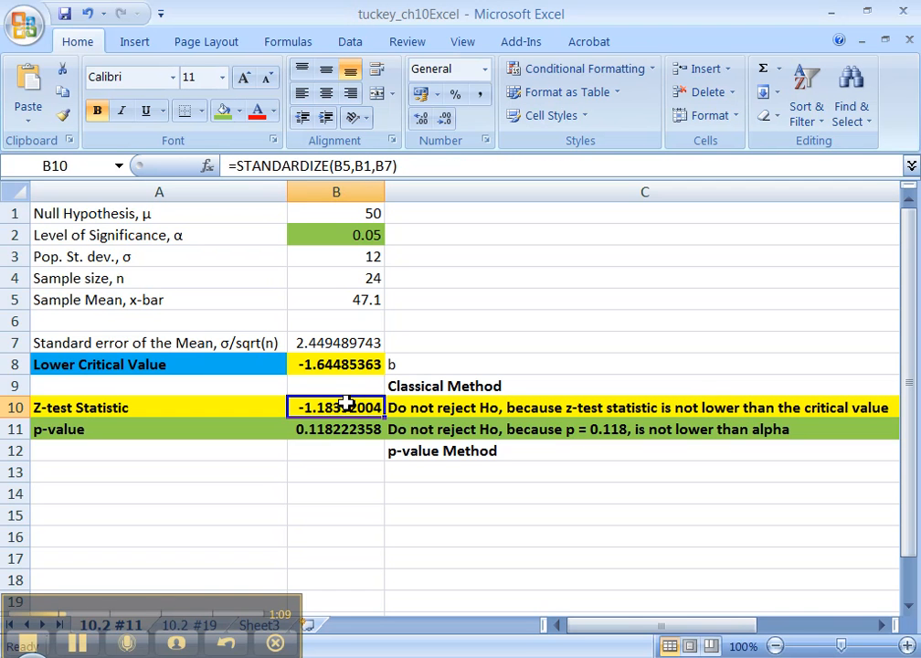
pyautogui.click(338, 364)
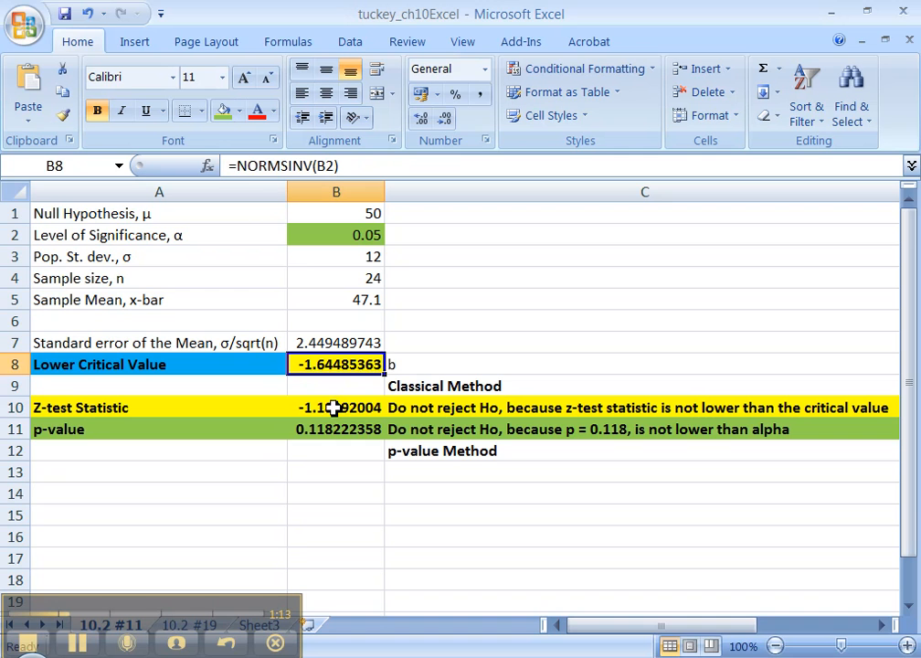
pyautogui.click(334, 408)
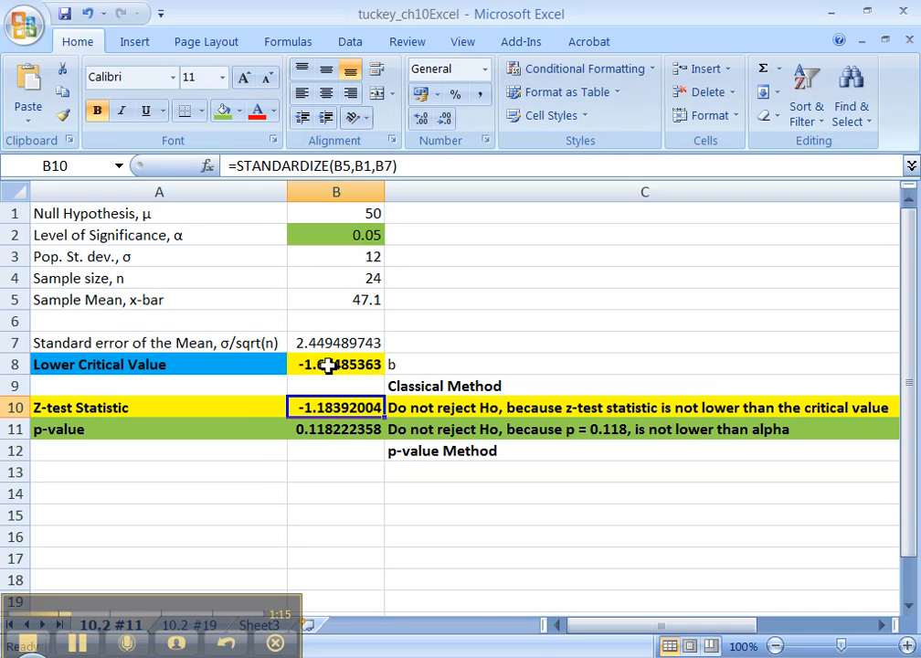
pyautogui.click(328, 364)
pyautogui.click(330, 409)
pyautogui.click(359, 430)
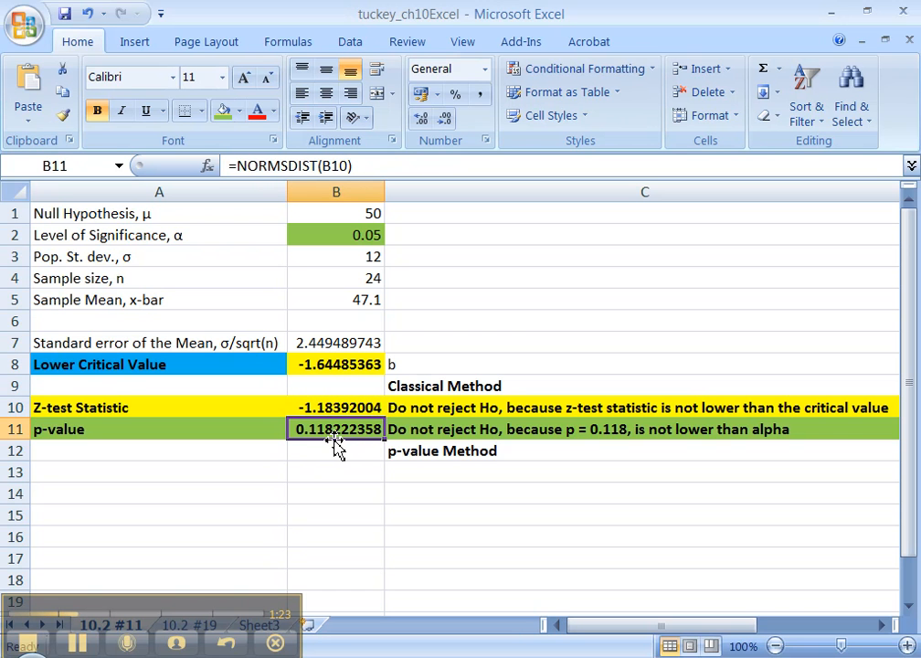
pyautogui.click(366, 241)
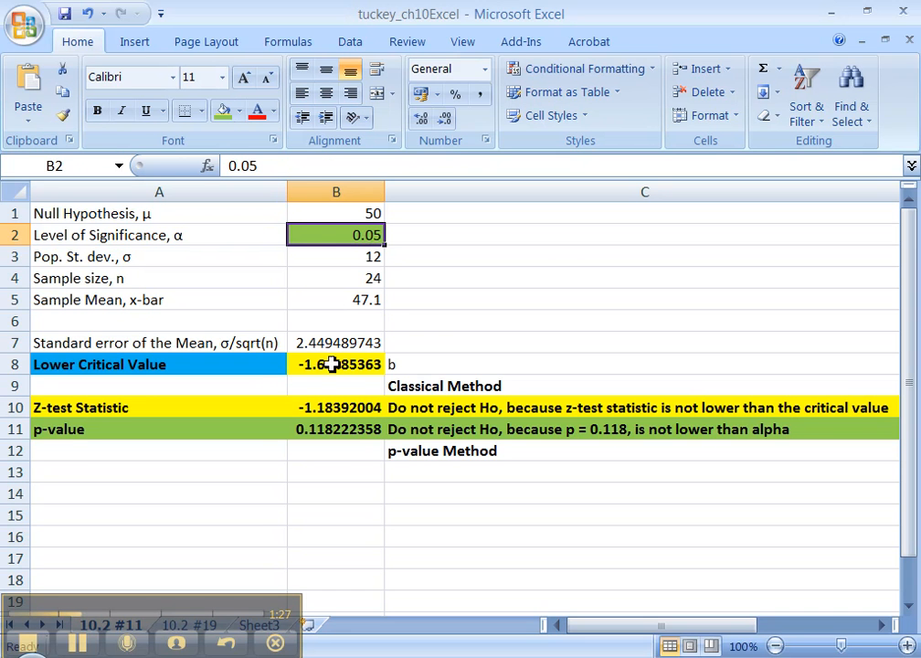
pyautogui.click(326, 435)
pyautogui.click(339, 255)
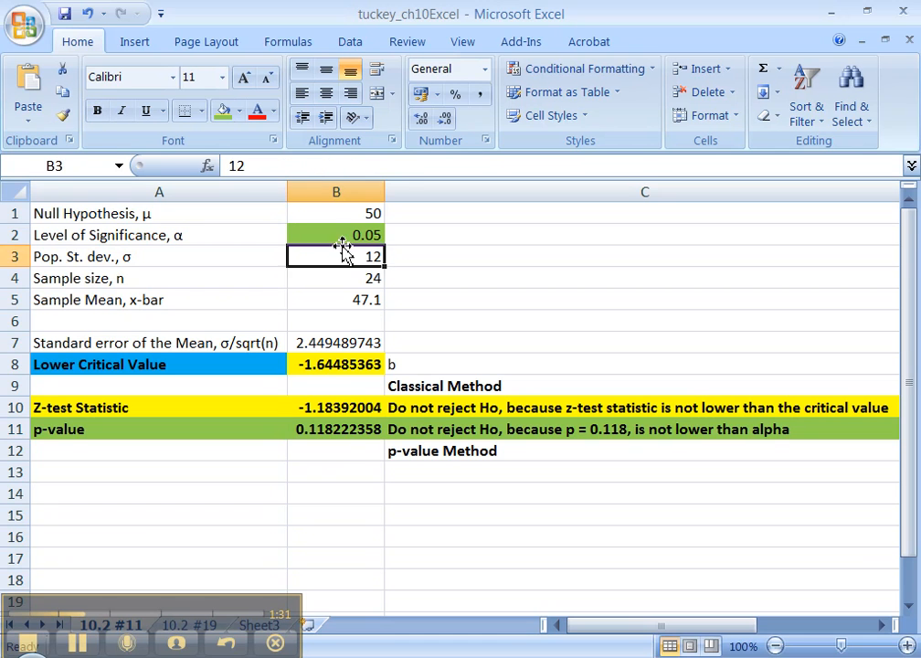
pyautogui.click(344, 239)
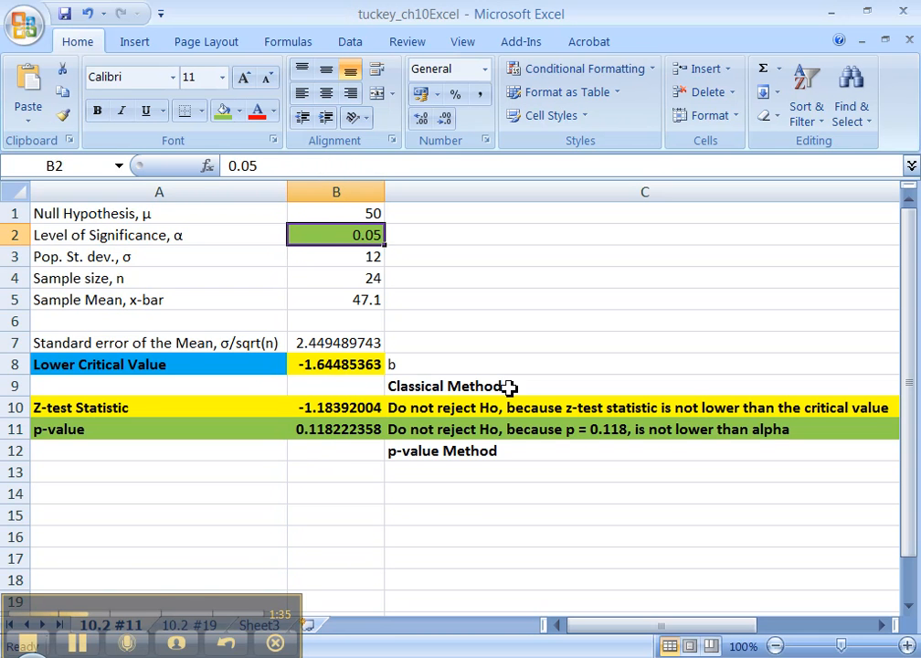
# - Fill the "Classical Method" label in C9 yellow
pyautogui.click(479, 385)
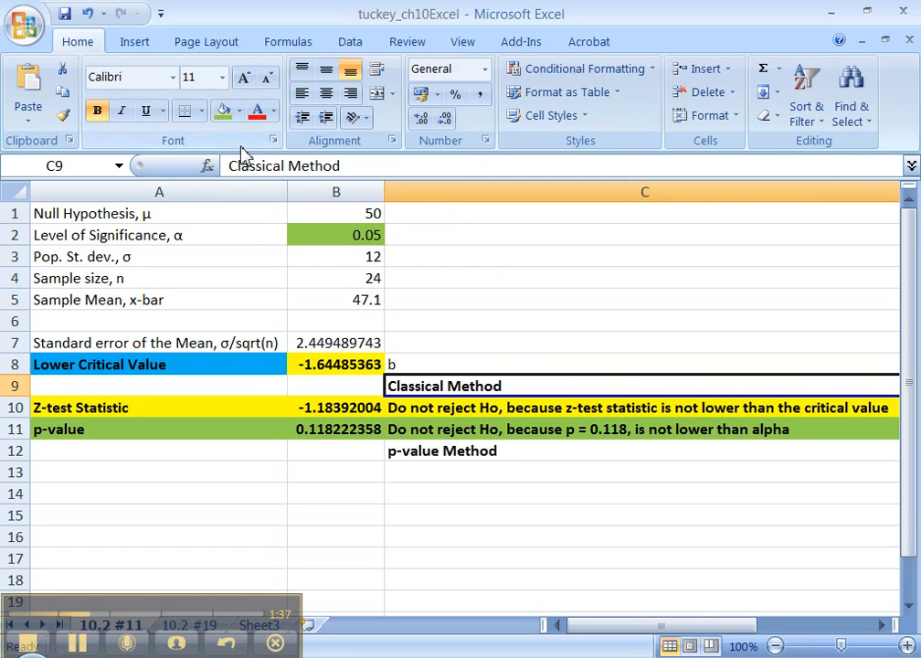
pyautogui.click(239, 112)
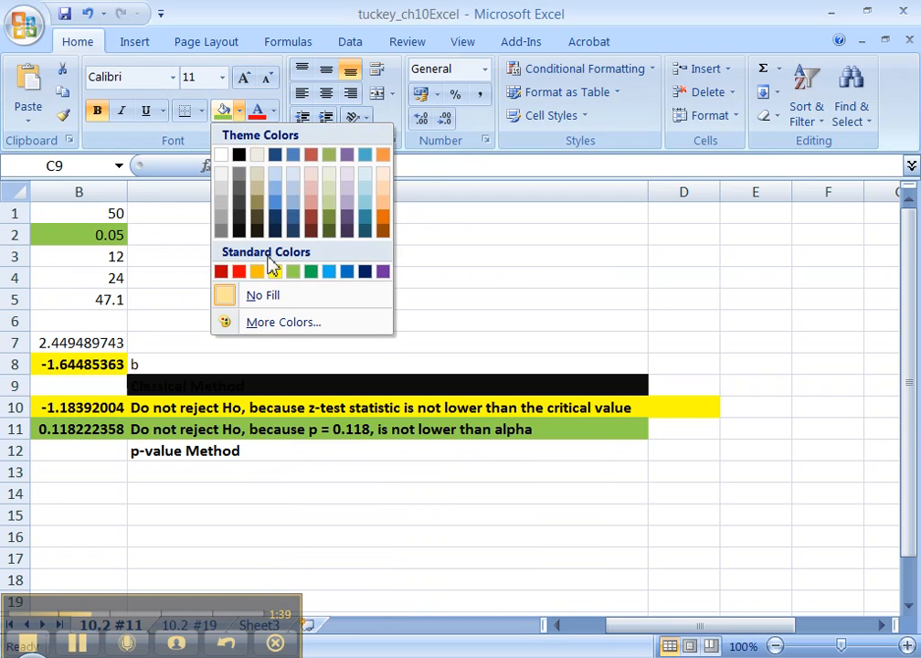
pyautogui.click(271, 271)
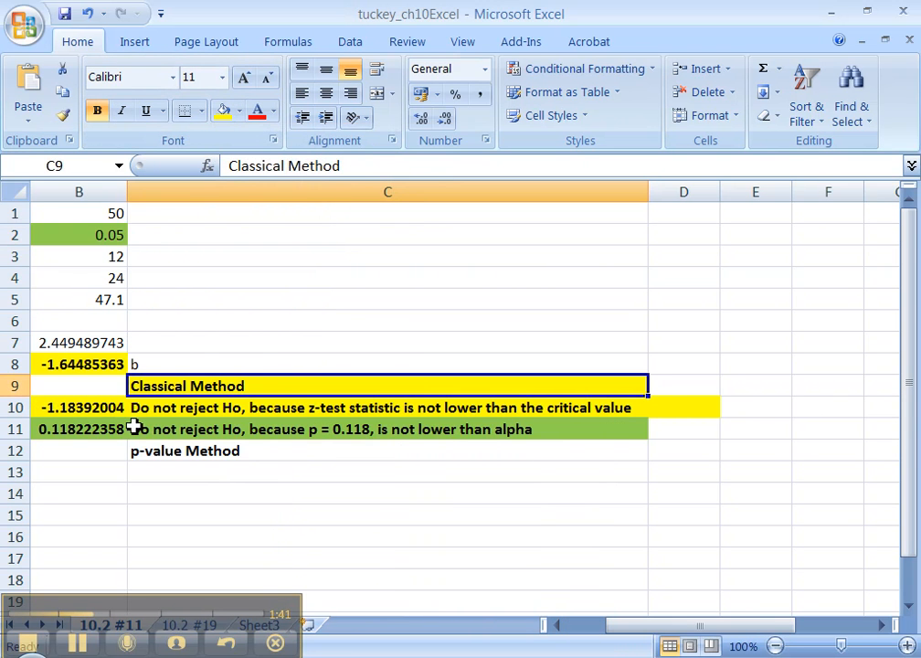
# - Fill the "p-value Method" label in C12 light green
pyautogui.click(106, 407)
pyautogui.click(111, 366)
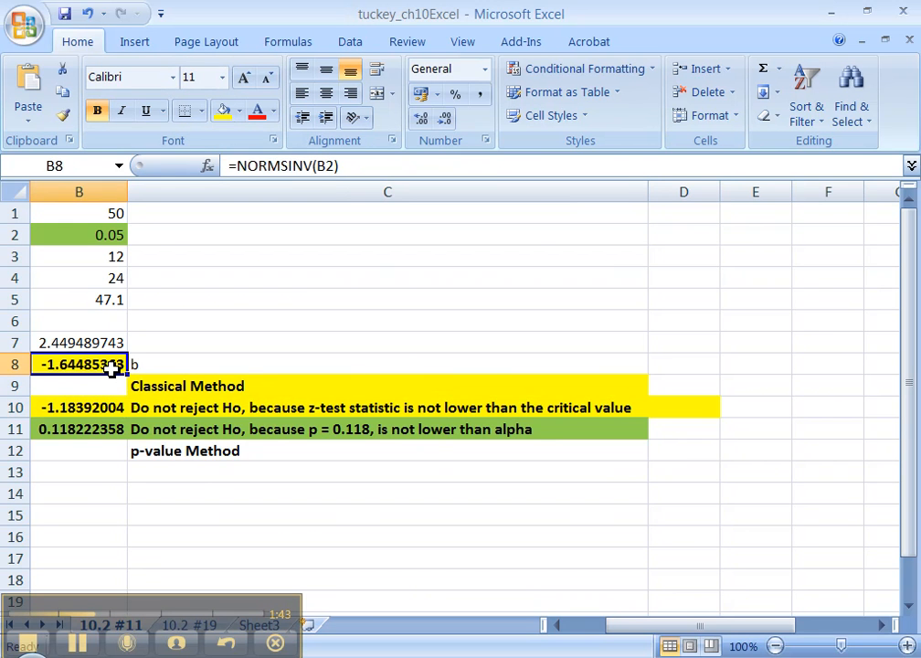
pyautogui.press('Left')
pyautogui.press('Down')
pyautogui.press('Down')
pyautogui.press('Down')
pyautogui.press('Right')
pyautogui.press('Right')
pyautogui.press('Down')
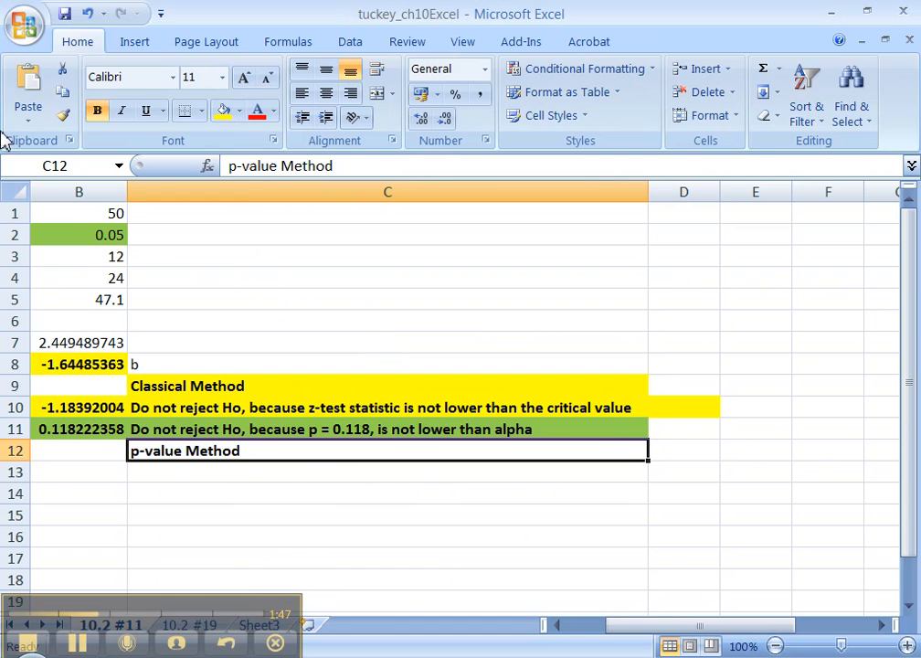
pyautogui.click(242, 115)
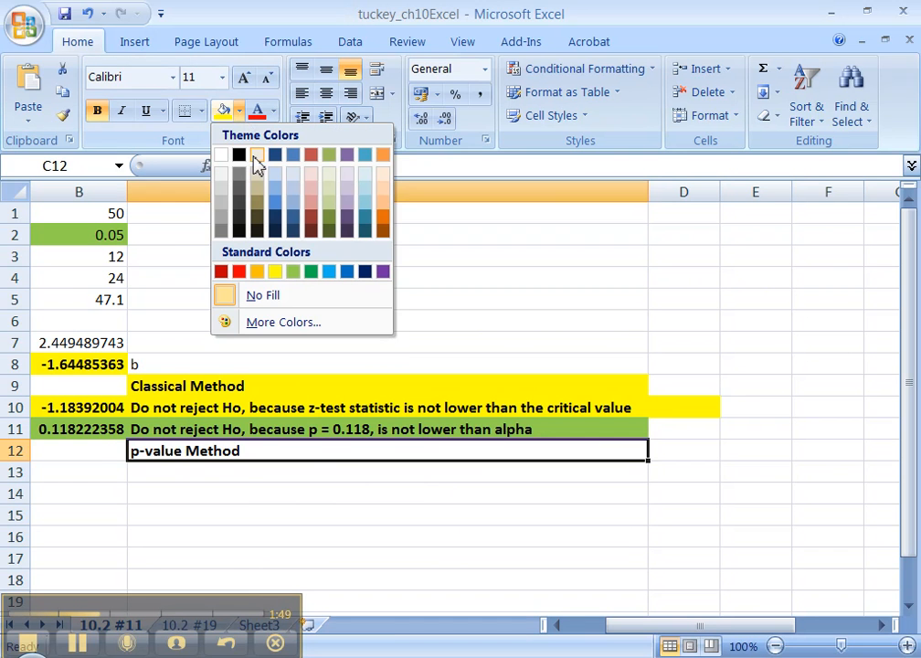
pyautogui.click(296, 271)
pyautogui.click(128, 557)
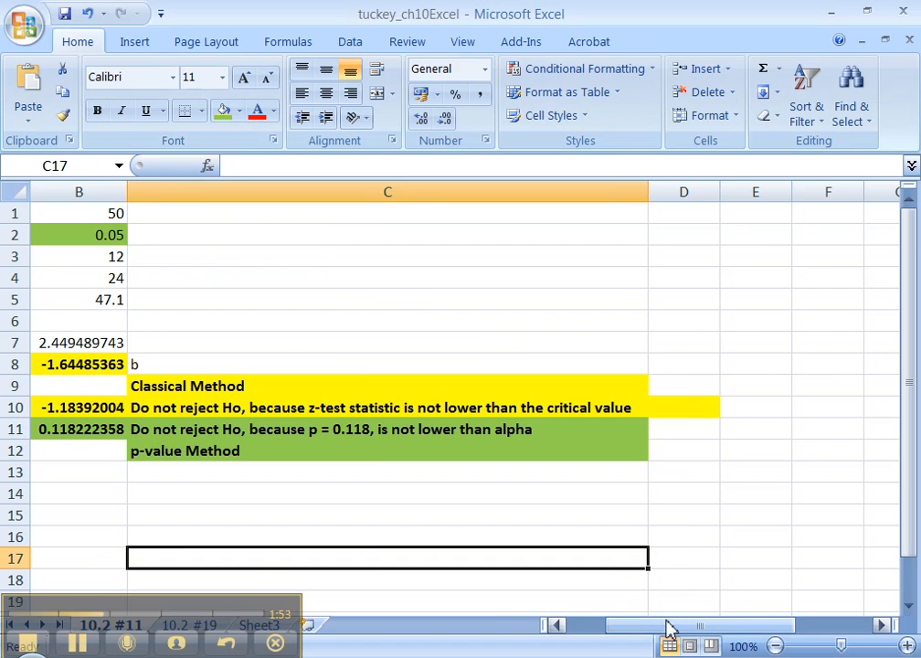
# - Switch to the StatCrunch page with the empty data table in Firefox
pyautogui.click(557, 624)
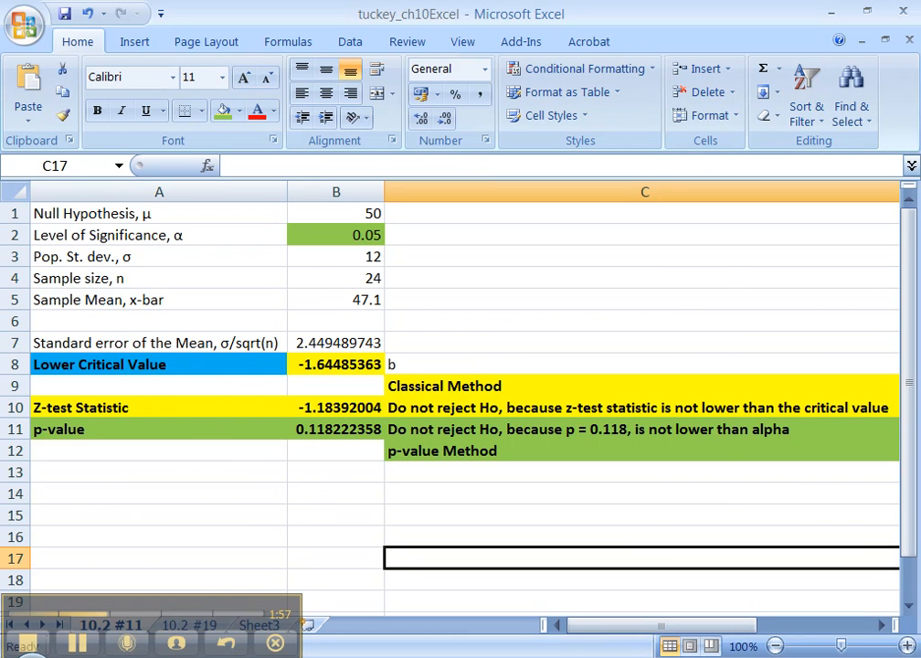
pyautogui.hotkey('alt', 'Tab')
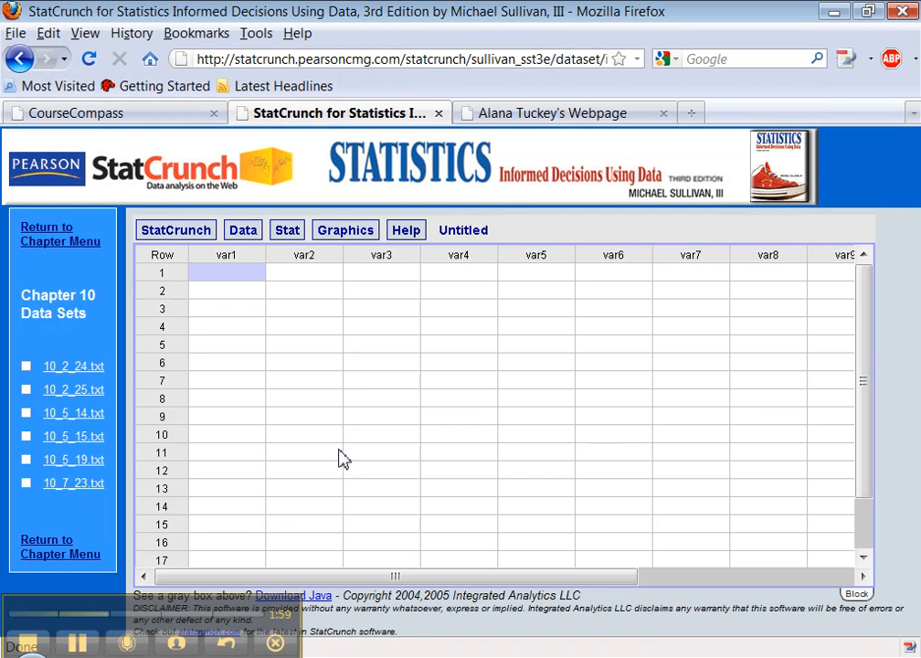
# - Shrink the StatCrunch browser window and place it over the e-book page so that exercise 11 stays readable beside it
pyautogui.click(867, 11)
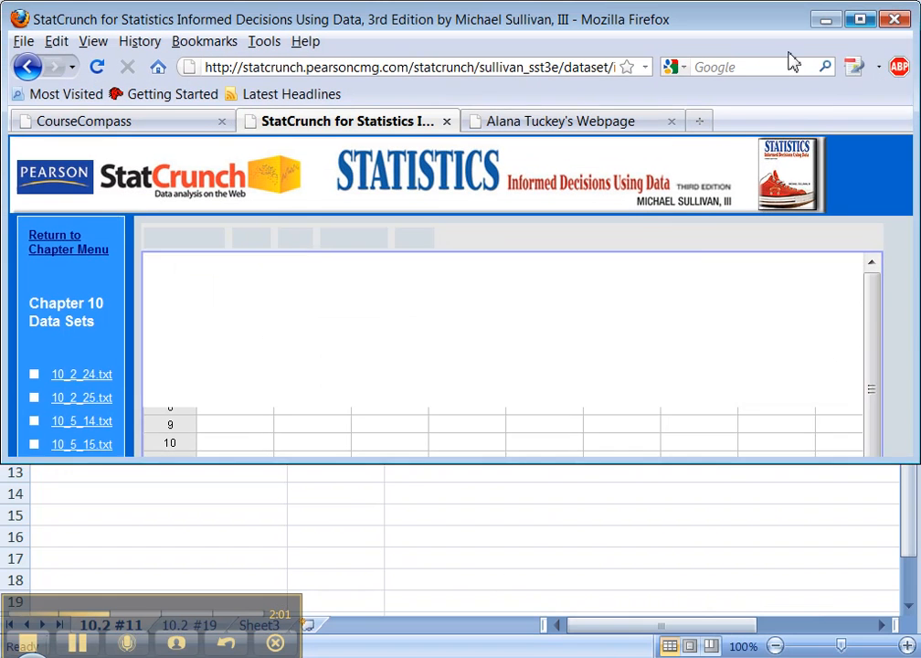
pyautogui.moveTo(911, 449); pyautogui.dragTo(631, 537)
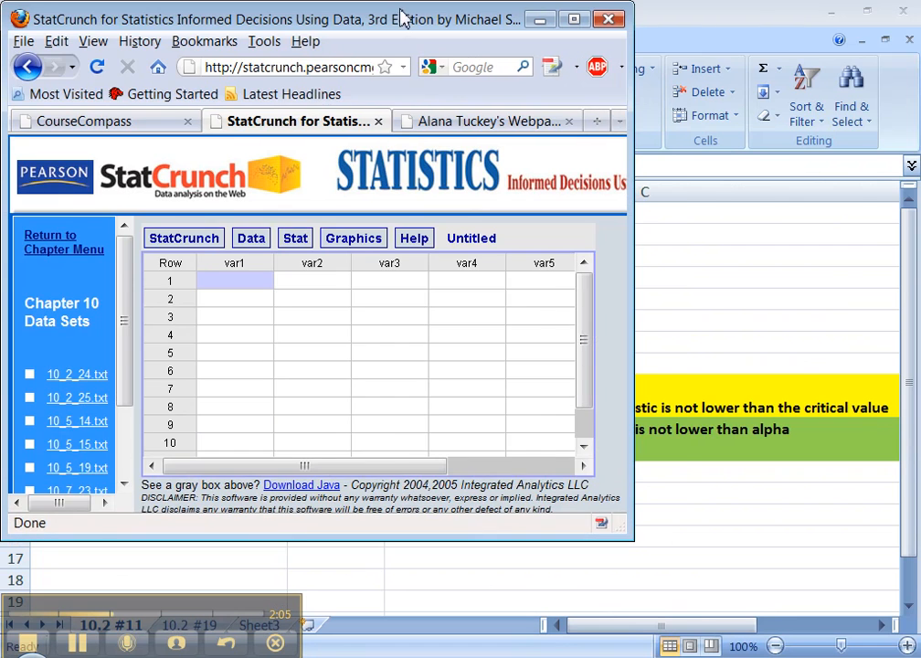
pyautogui.moveTo(393, 26); pyautogui.dragTo(691, 44)
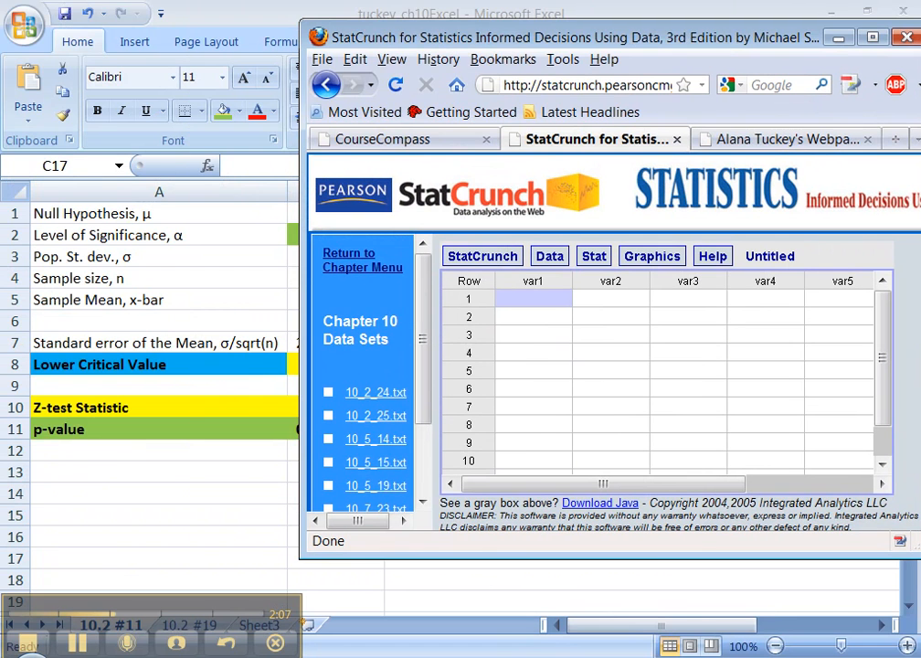
pyautogui.hotkey('alt', 'Tab')
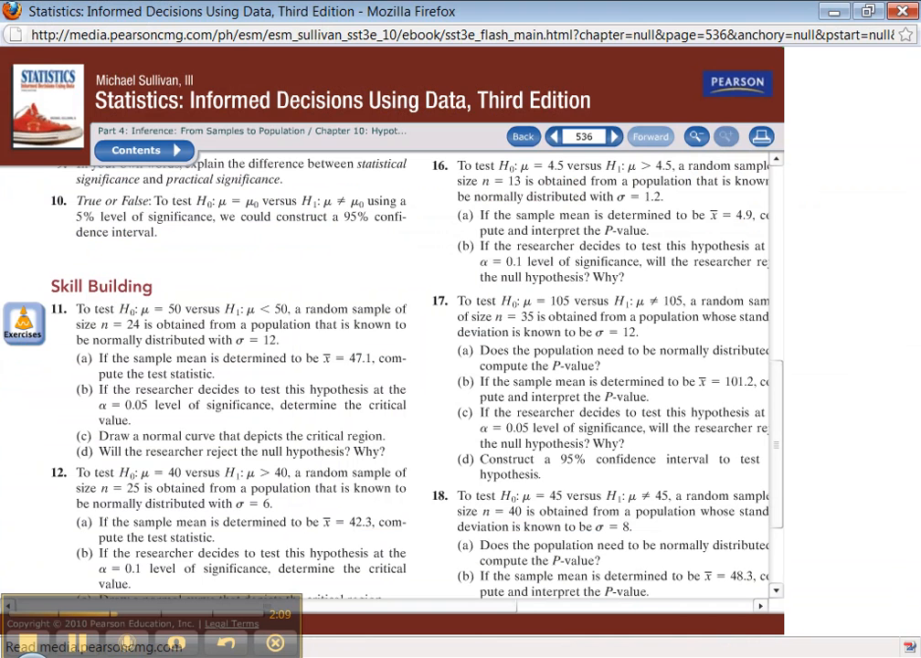
pyautogui.hotkey('alt', 'Tab')
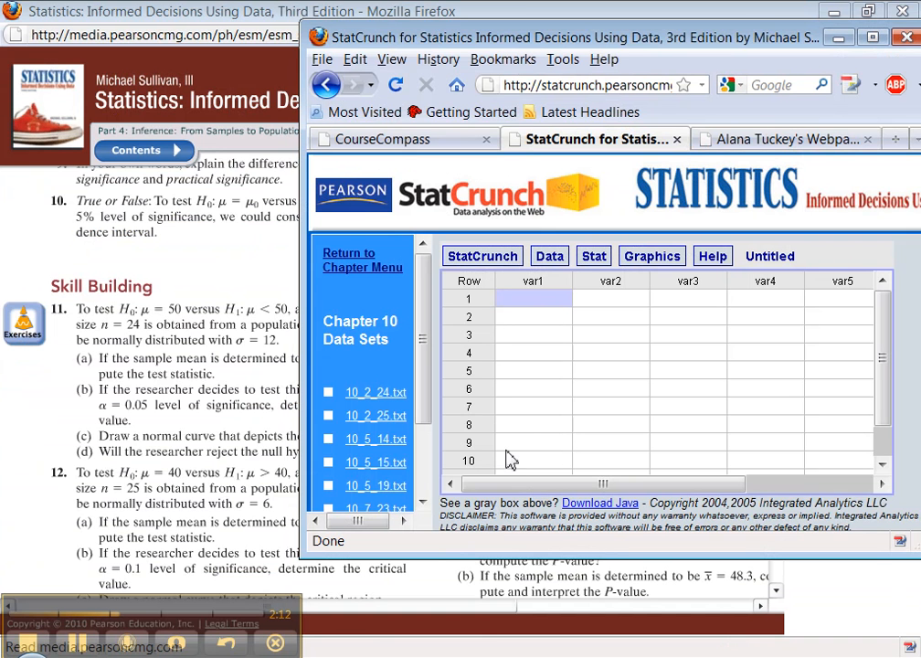
# - Start a one-sample Z statistics test from summary data with sample mean 47.1, standard deviation 12 and sample size 24
pyautogui.click(594, 257)
pyautogui.moveTo(617, 334)
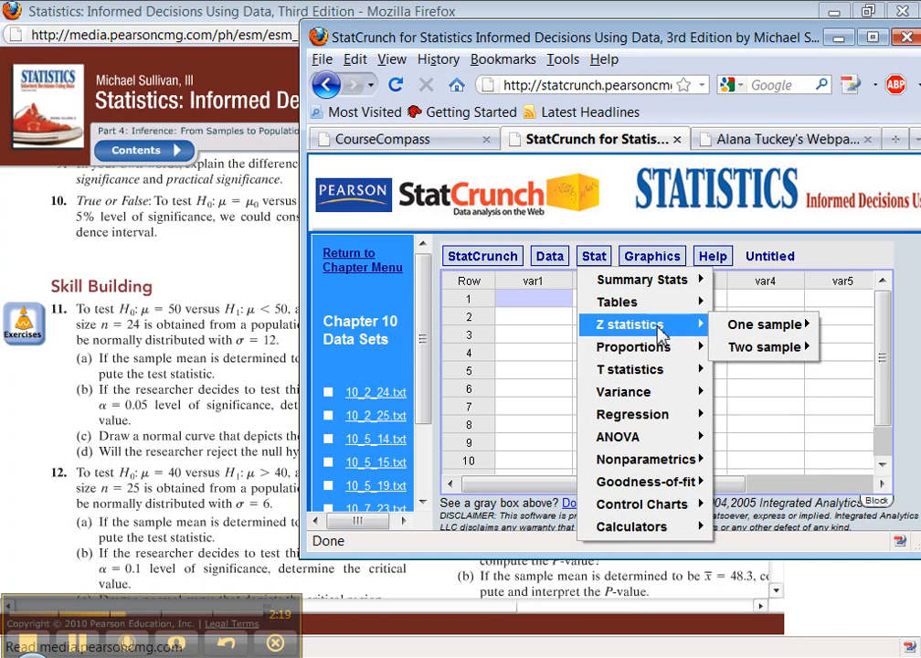
pyautogui.moveTo(768, 335)
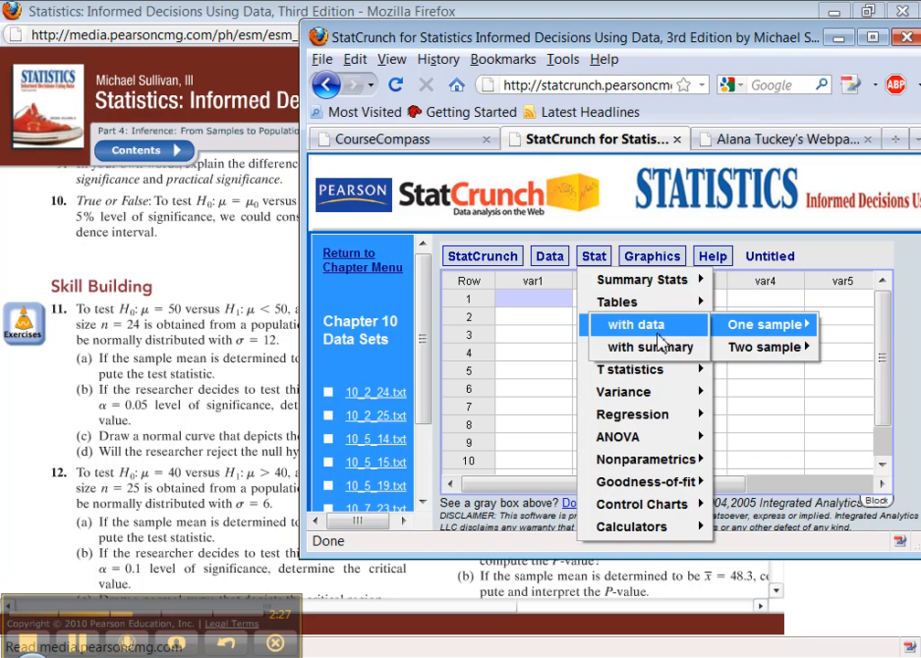
pyautogui.click(658, 349)
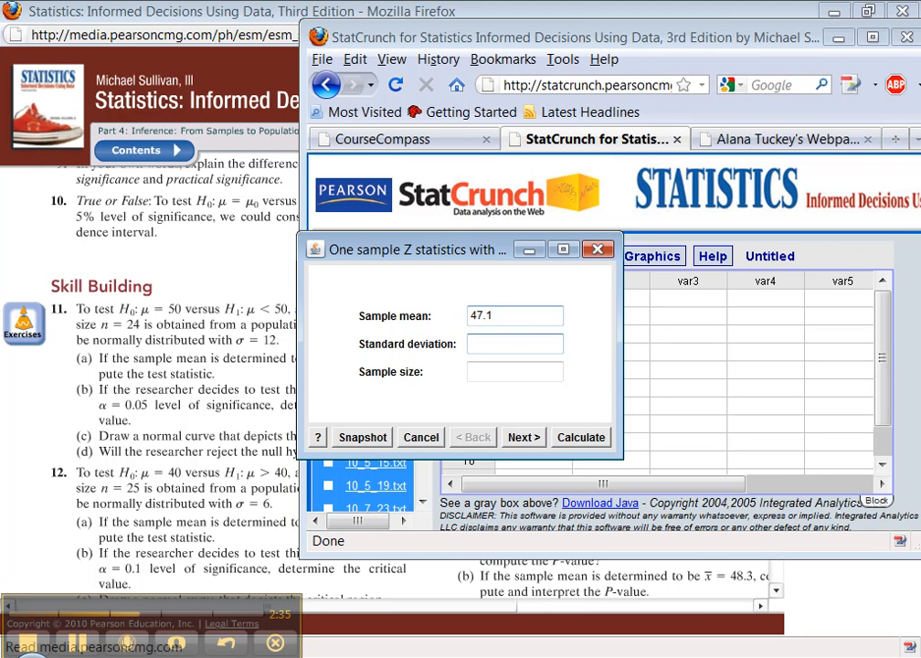
pyautogui.write('12')
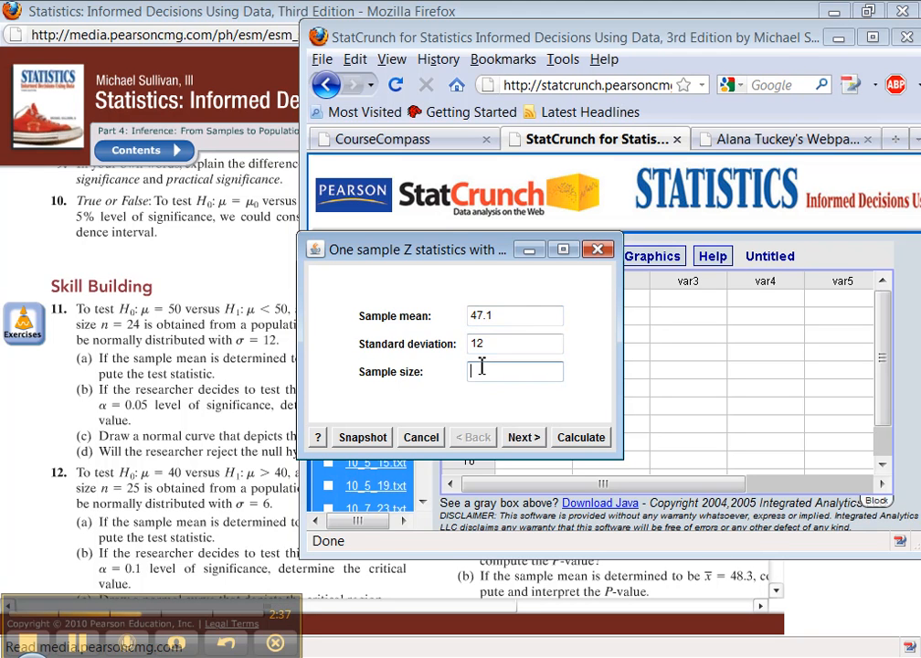
pyautogui.click(524, 438)
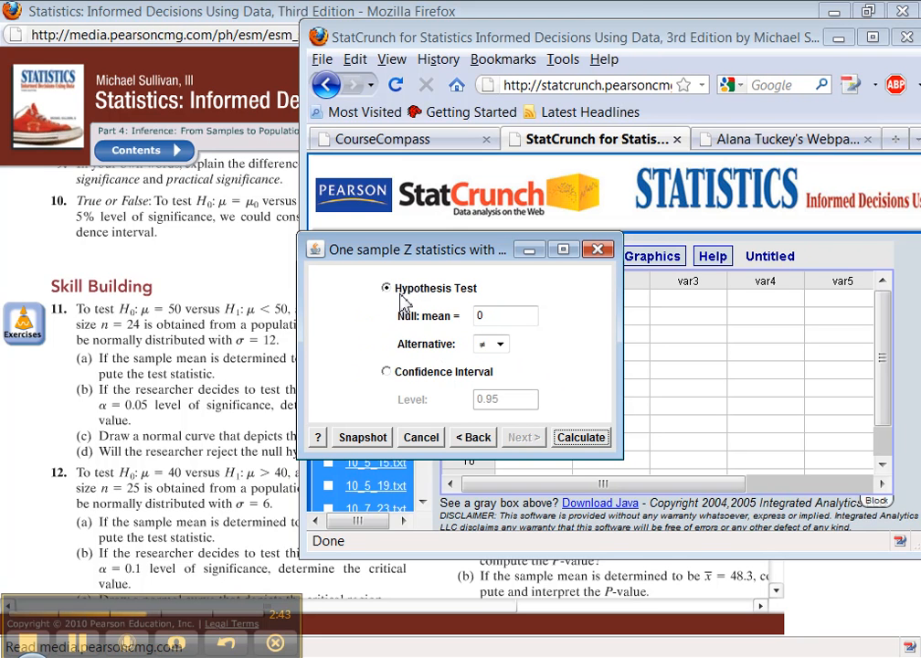
# - Set the hypothesis test's null mean to 50 with the alternative "<" and calculate the results
pyautogui.click(500, 317)
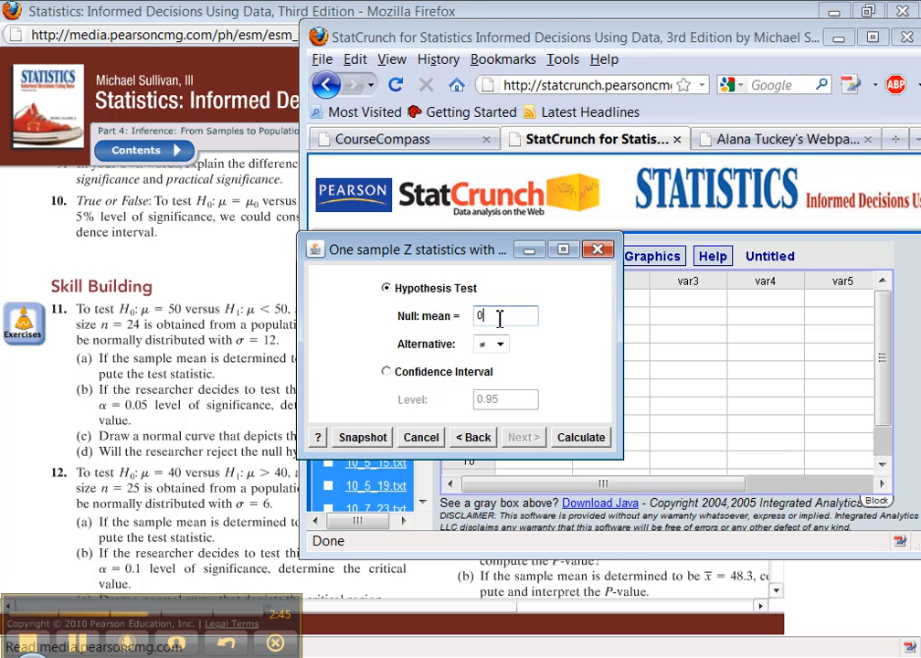
pyautogui.click(500, 345)
pyautogui.click(493, 375)
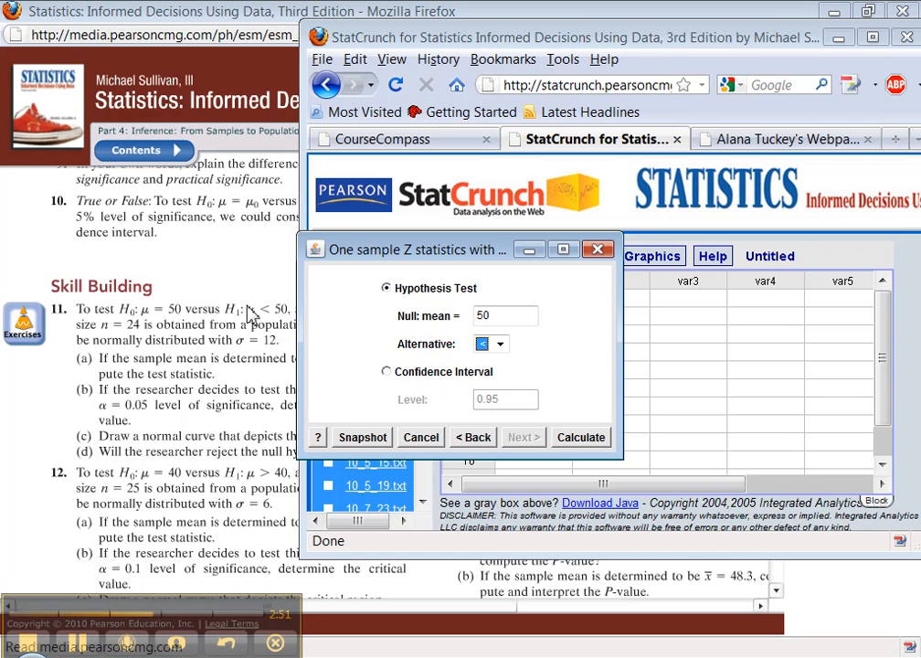
pyautogui.click(596, 438)
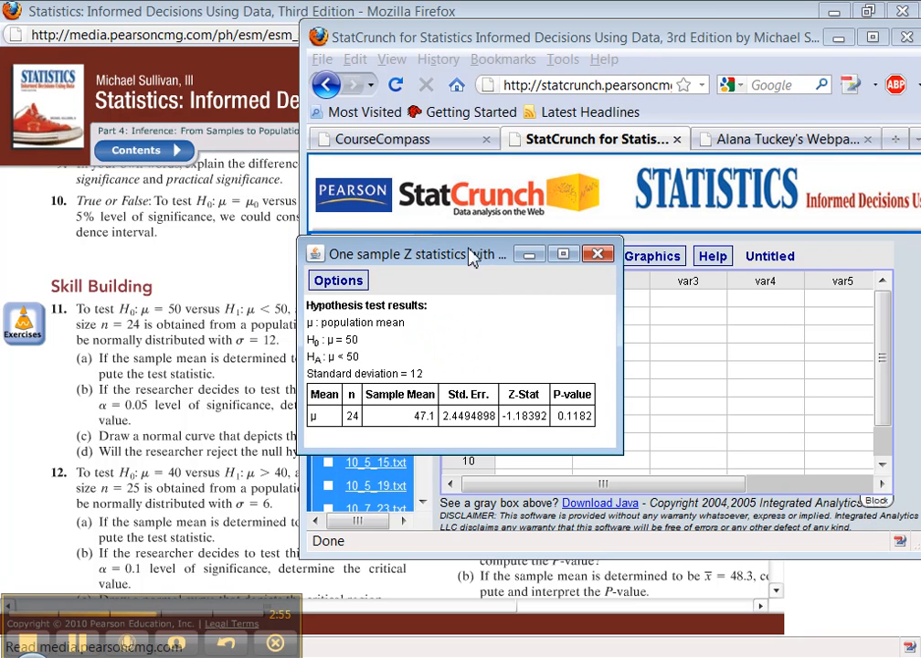
# - Copy the hypothesis test results from StatCrunch and switch to the tuckey_ch10Excel workbook in Excel
pyautogui.click(332, 283)
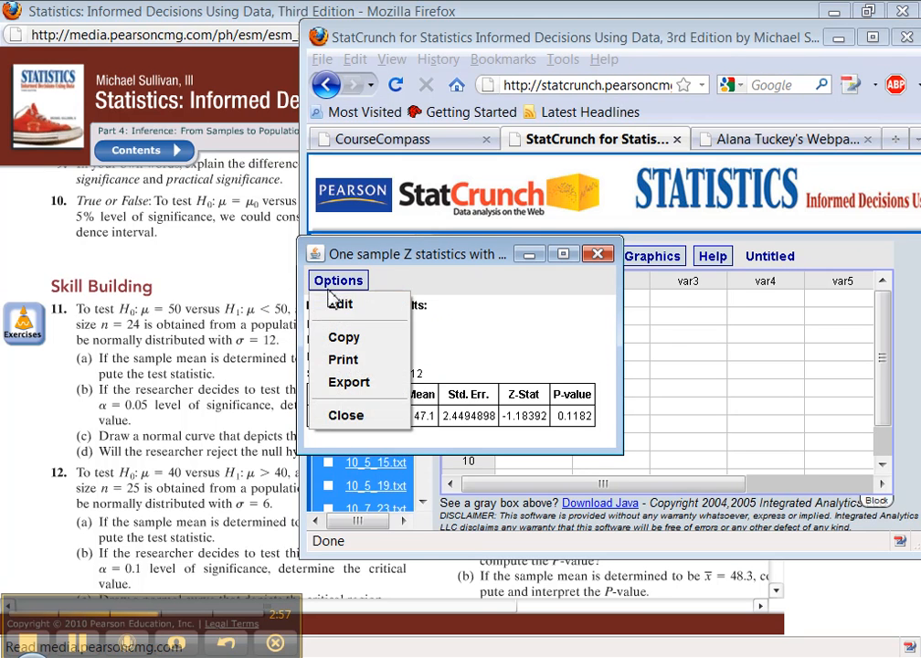
pyautogui.click(343, 336)
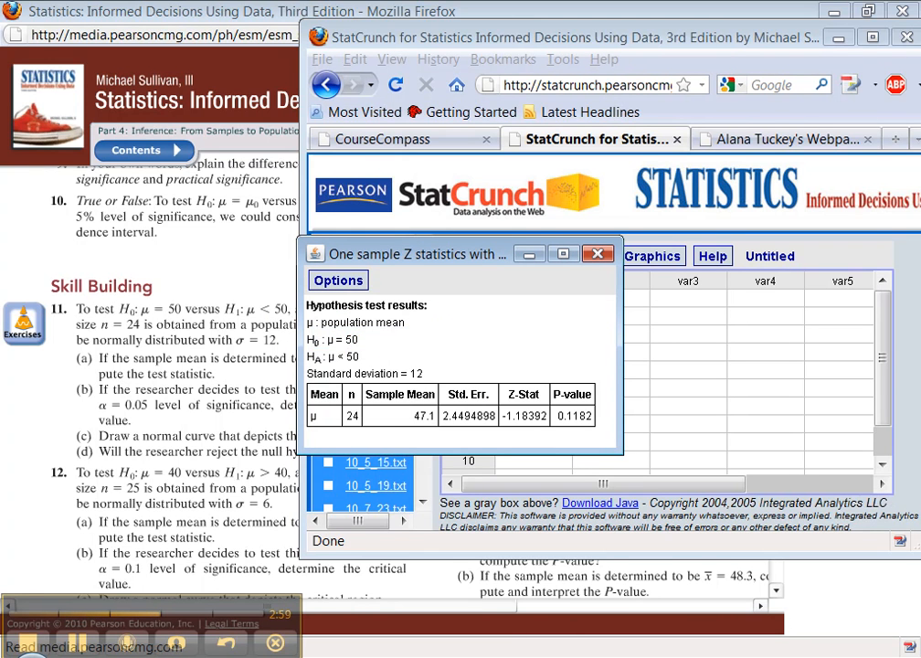
pyautogui.hotkey('alt', 'Tab')
pyautogui.scroll(-4, 504, 539)
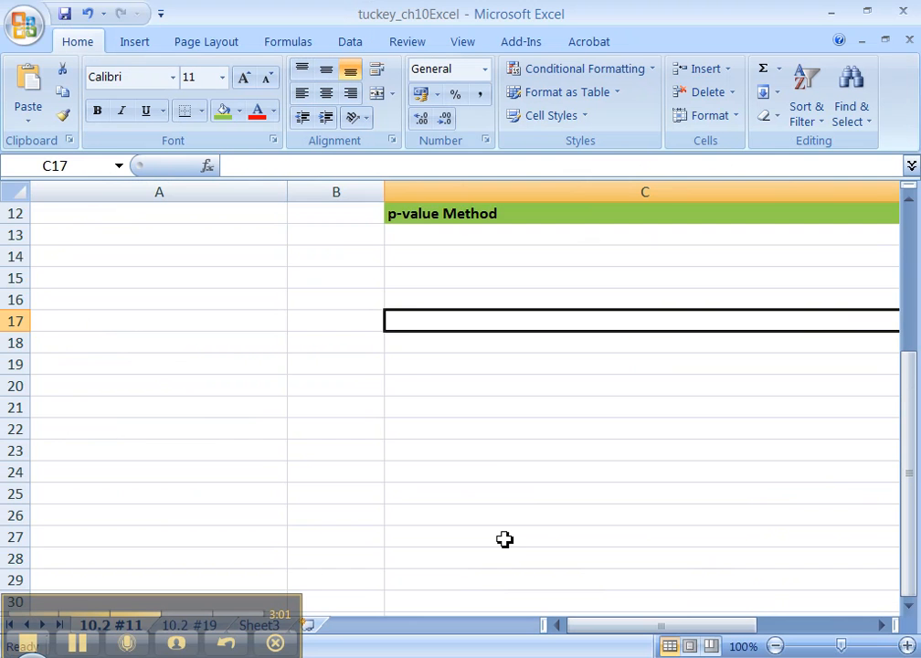
pyautogui.scroll(4, 503, 539)
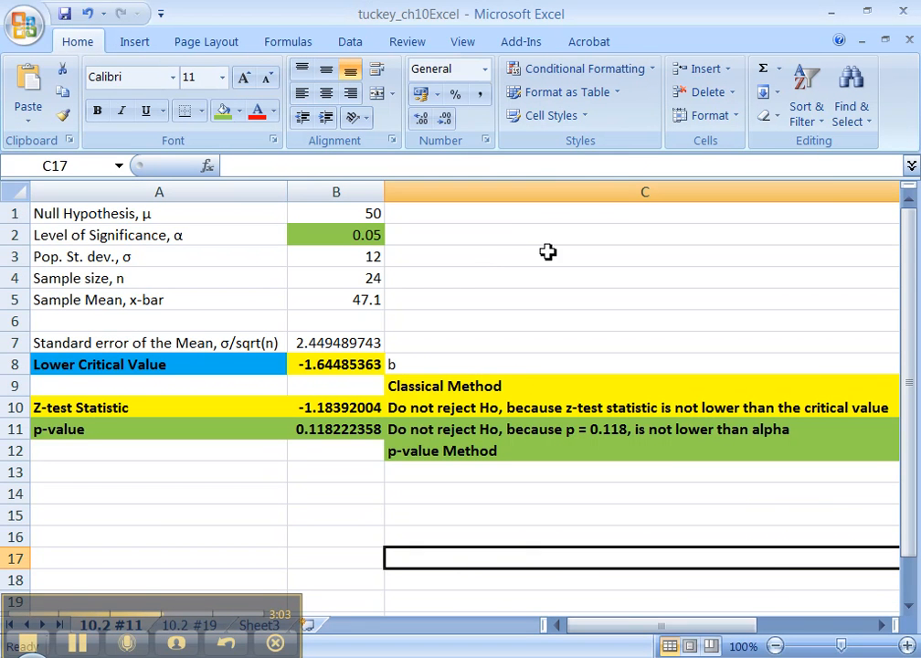
# - Narrow column C to about the width of column B and paste the copied test results starting at cell D1
pyautogui.click(608, 190)
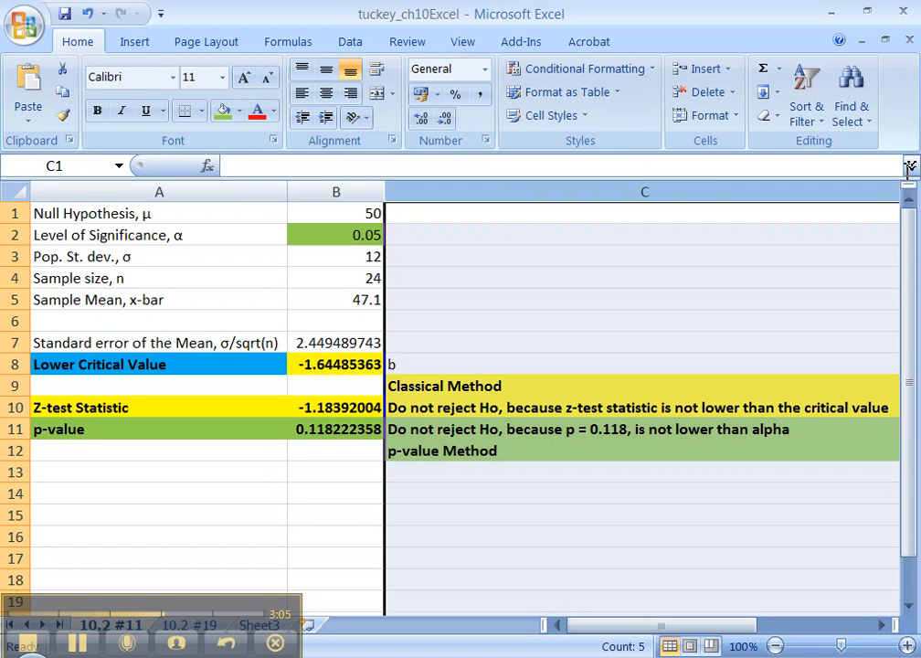
pyautogui.moveTo(661, 630); pyautogui.dragTo(724, 627)
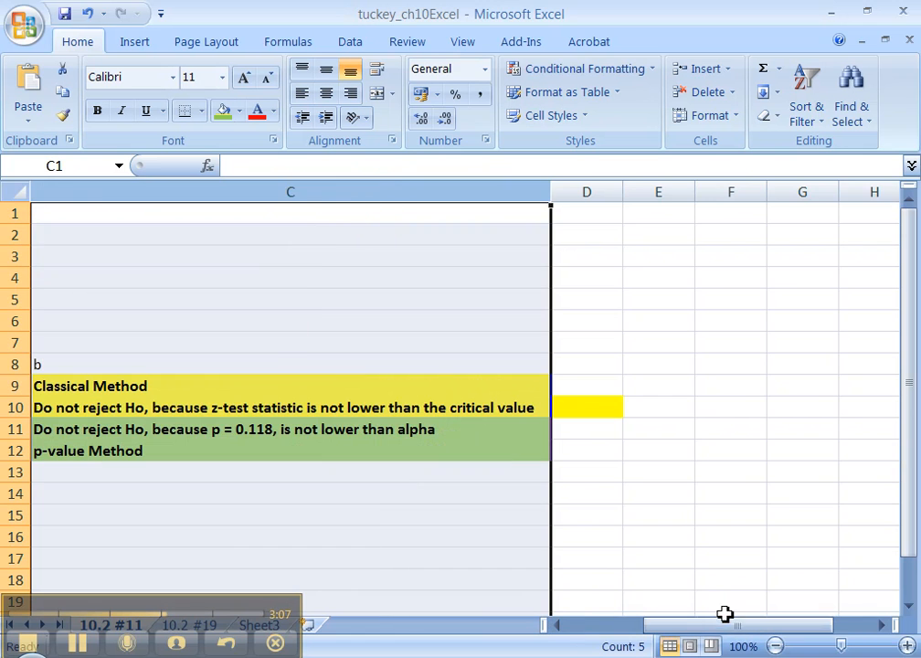
pyautogui.moveTo(553, 195); pyautogui.dragTo(134, 194)
pyautogui.click(157, 211)
pyautogui.hotkey('ctrl', 'v')
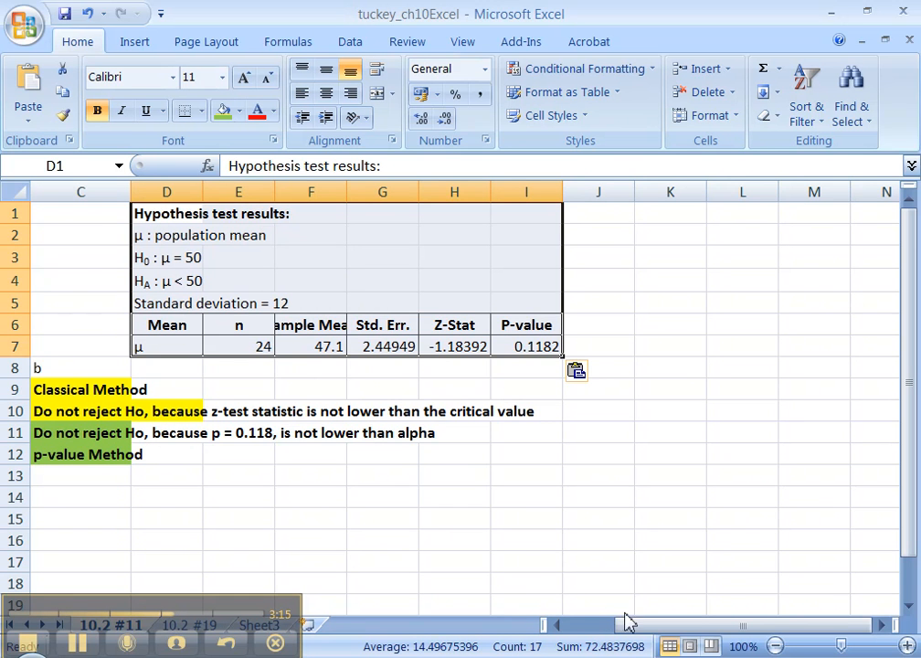
# - Check the null hypothesis, Z-Stat, standard error and P-value in the pasted StatCrunch results
pyautogui.moveTo(637, 627); pyautogui.dragTo(601, 632)
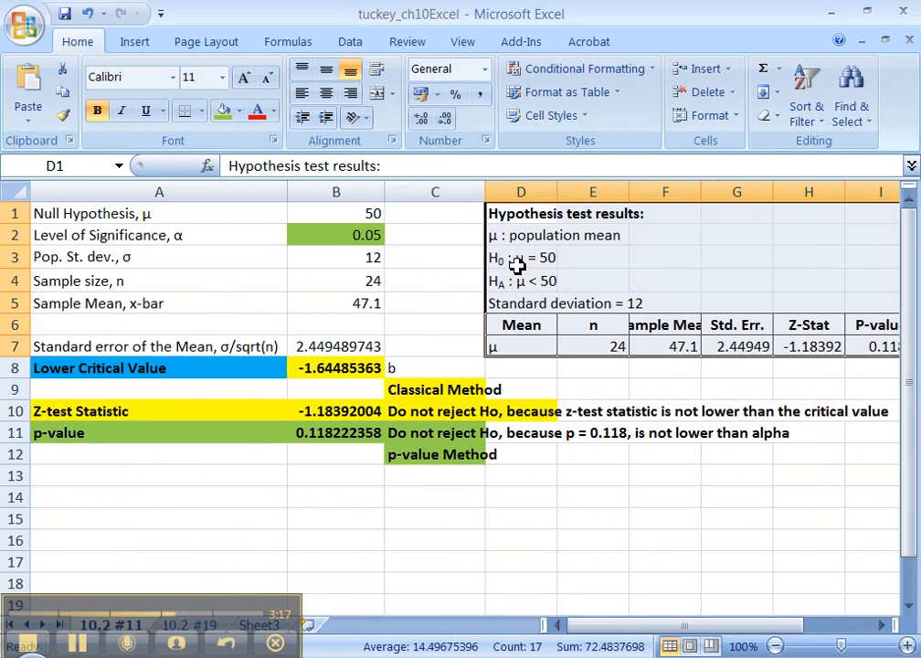
pyautogui.click(530, 259)
pyautogui.moveTo(608, 626); pyautogui.dragTo(642, 631)
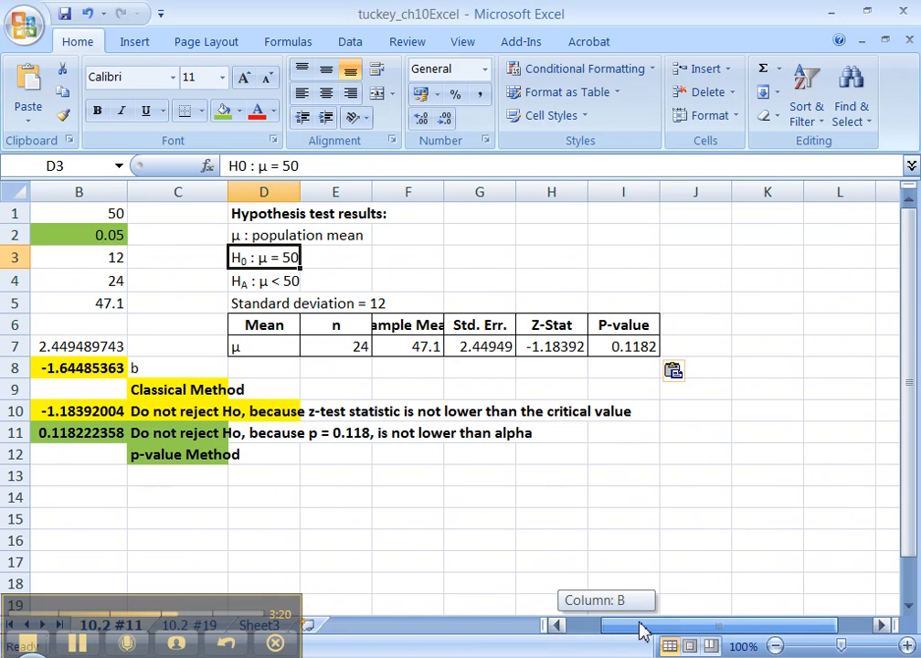
pyautogui.click(559, 348)
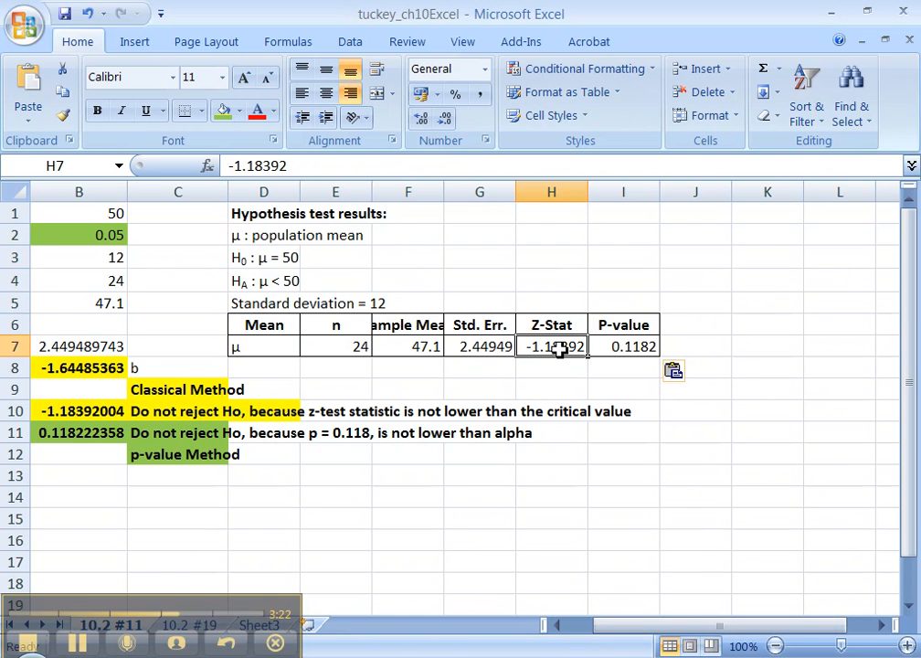
pyautogui.click(487, 346)
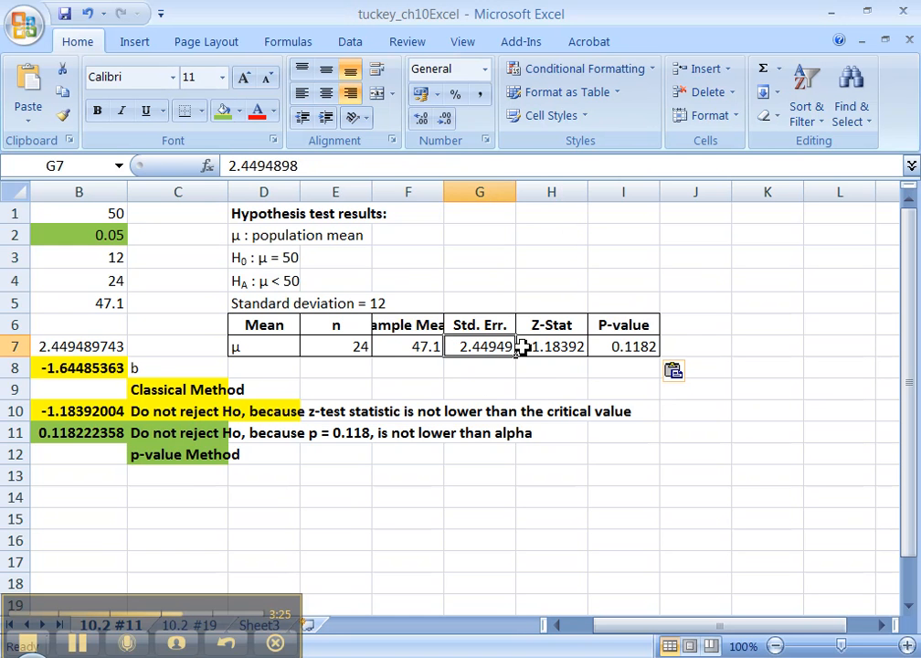
pyautogui.click(620, 352)
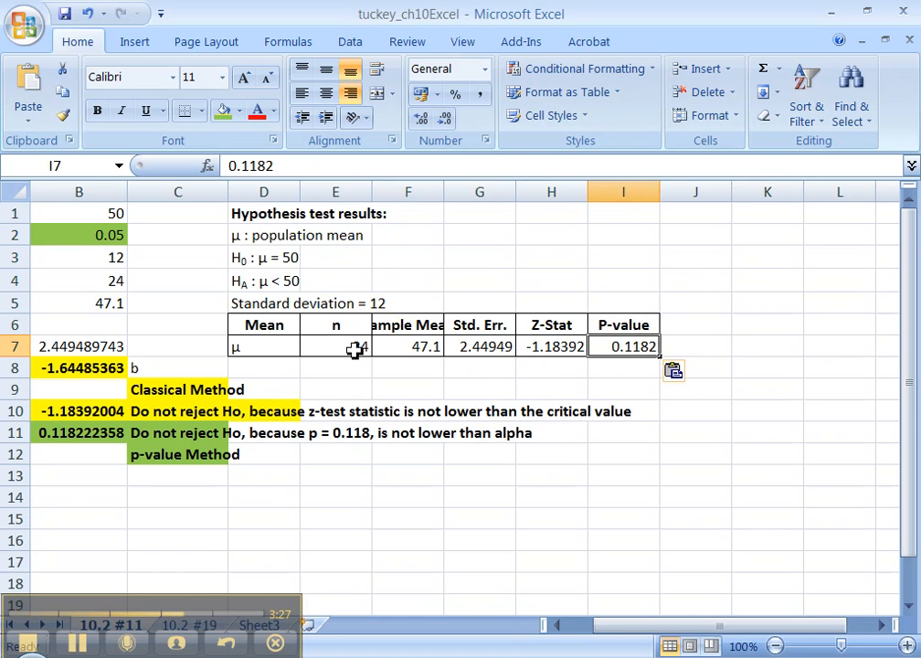
# - Narrow column D slightly so more of the pasted results table fits beside the Excel calculations
pyautogui.moveTo(610, 628); pyautogui.dragTo(596, 629)
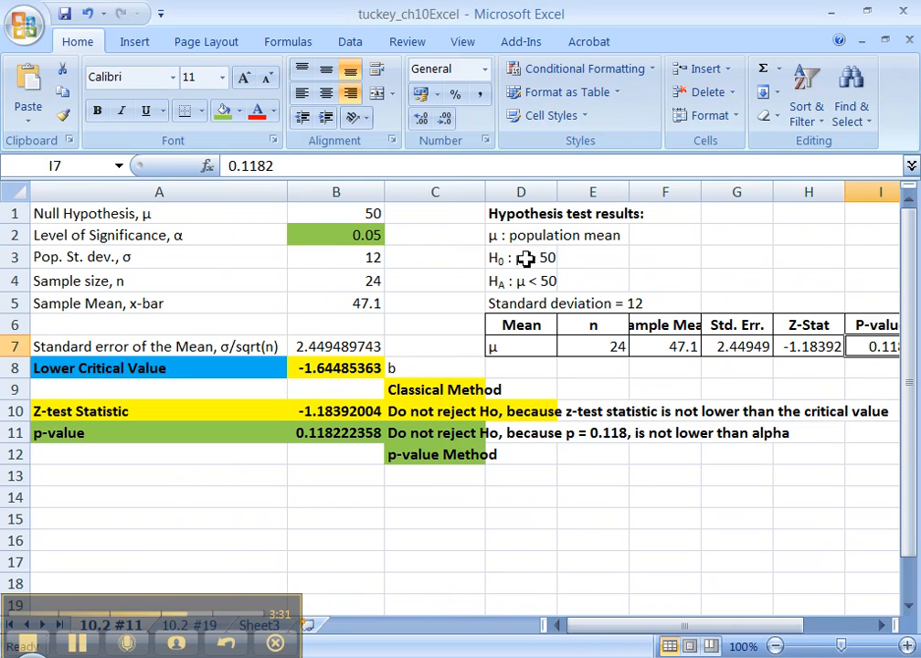
pyautogui.click(548, 192)
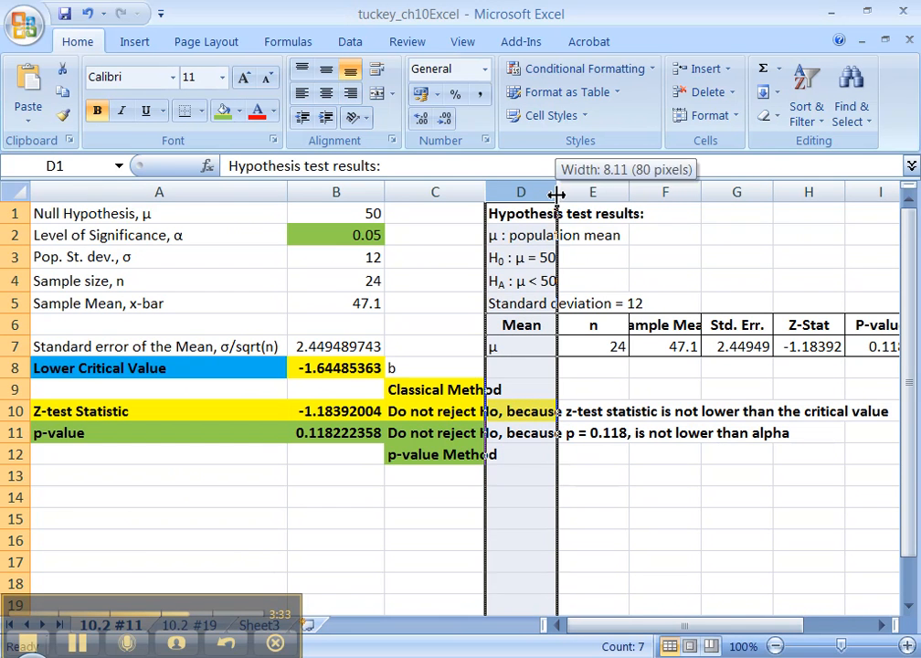
pyautogui.moveTo(557, 194); pyautogui.dragTo(546, 193)
# - Compare the pasted sample mean, standard error, Z-Stat, P-value and n with the values calculated in column B
pyautogui.click(641, 347)
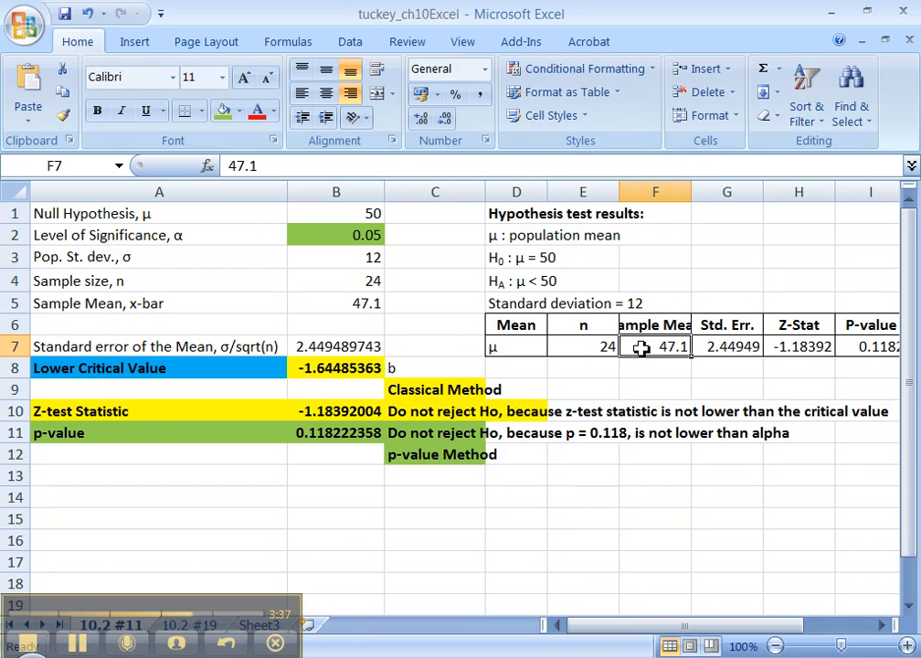
pyautogui.click(726, 346)
pyautogui.click(777, 345)
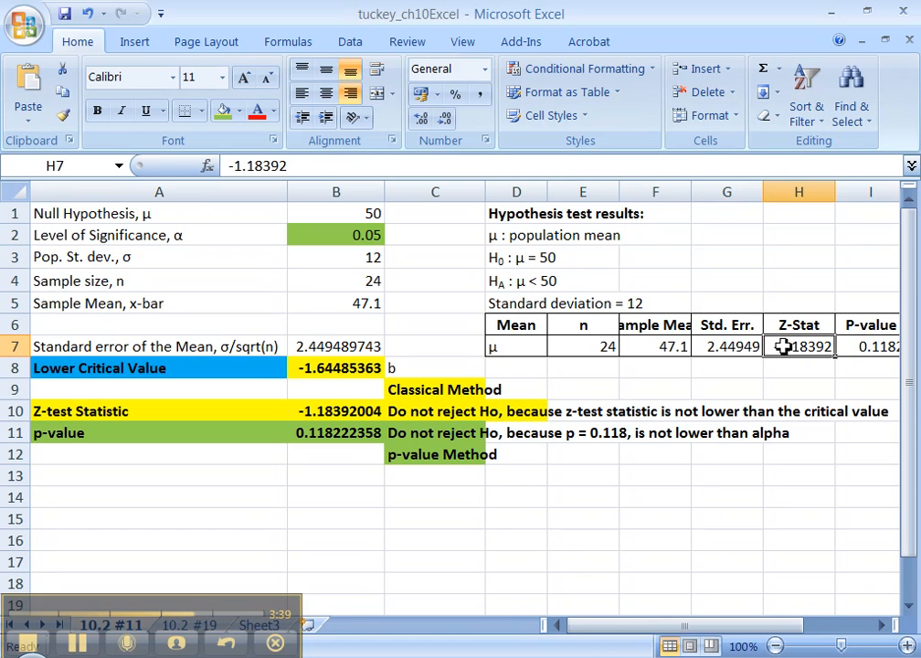
pyautogui.click(877, 347)
pyautogui.click(694, 626)
pyautogui.click(361, 309)
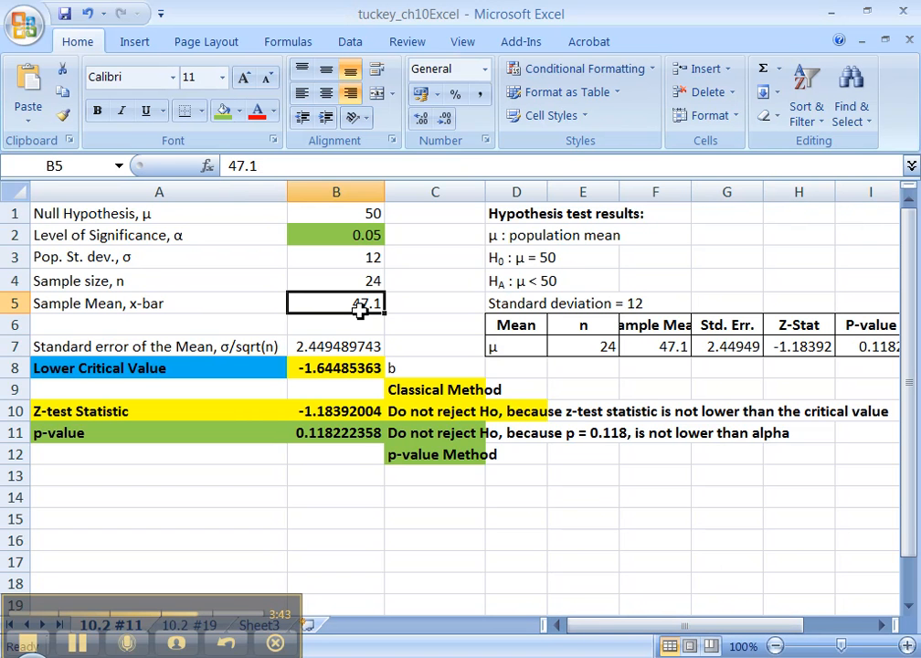
pyautogui.press('Right')
pyautogui.press('Right')
pyautogui.press('Right')
pyautogui.press('Down')
pyautogui.press('Down')
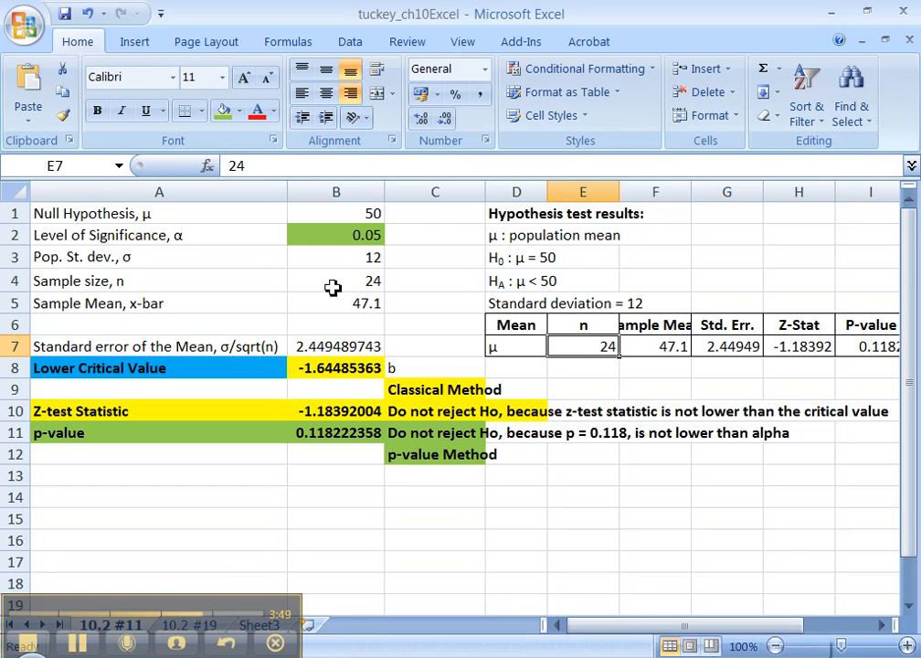
# - Open DDXL's Hypothesis Tests dialog and choose the 1 Var z Test function type to examine its required inputs
pyautogui.click(533, 46)
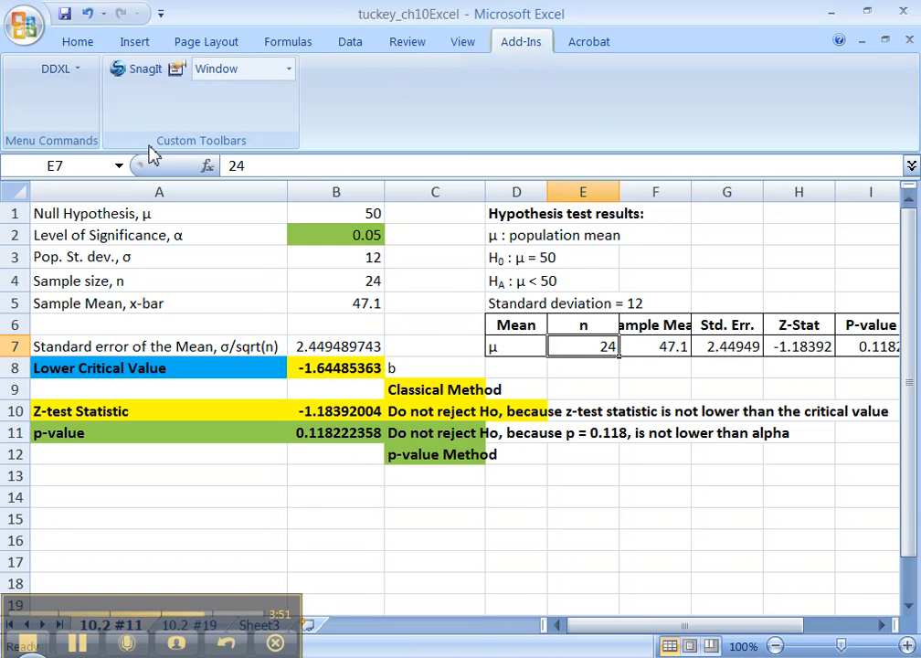
pyautogui.click(77, 71)
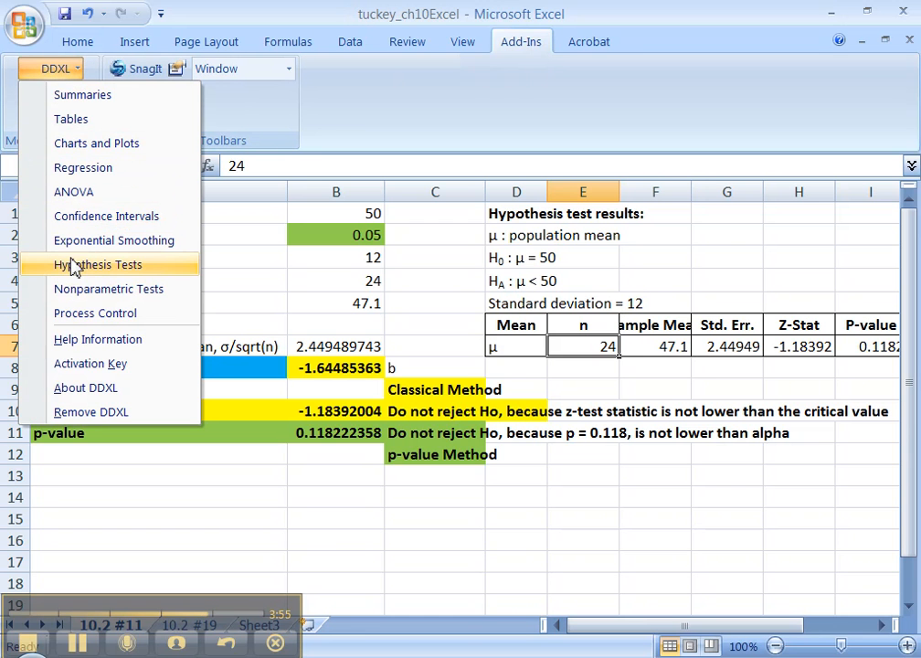
pyautogui.click(75, 274)
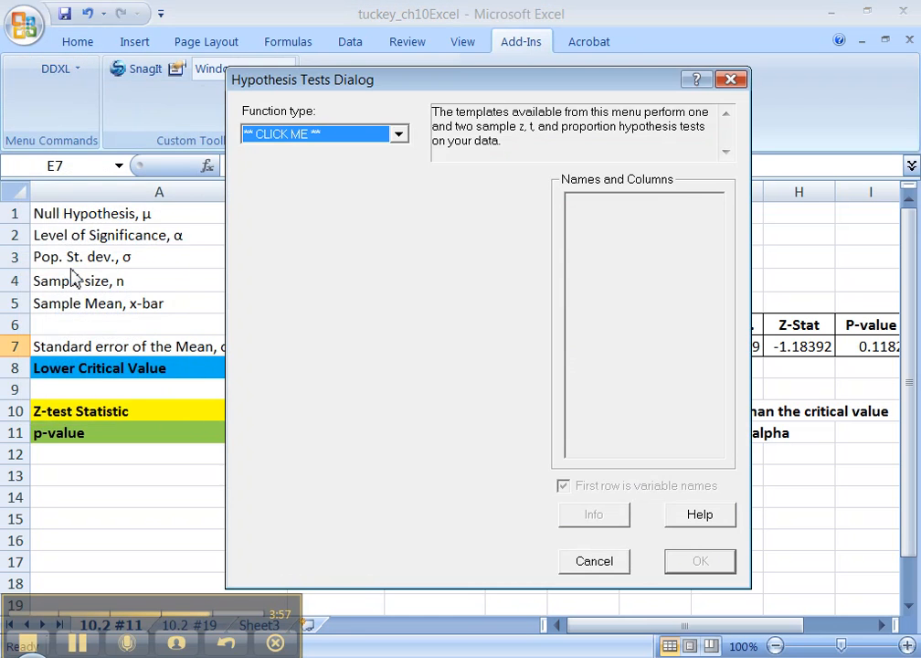
pyautogui.click(365, 140)
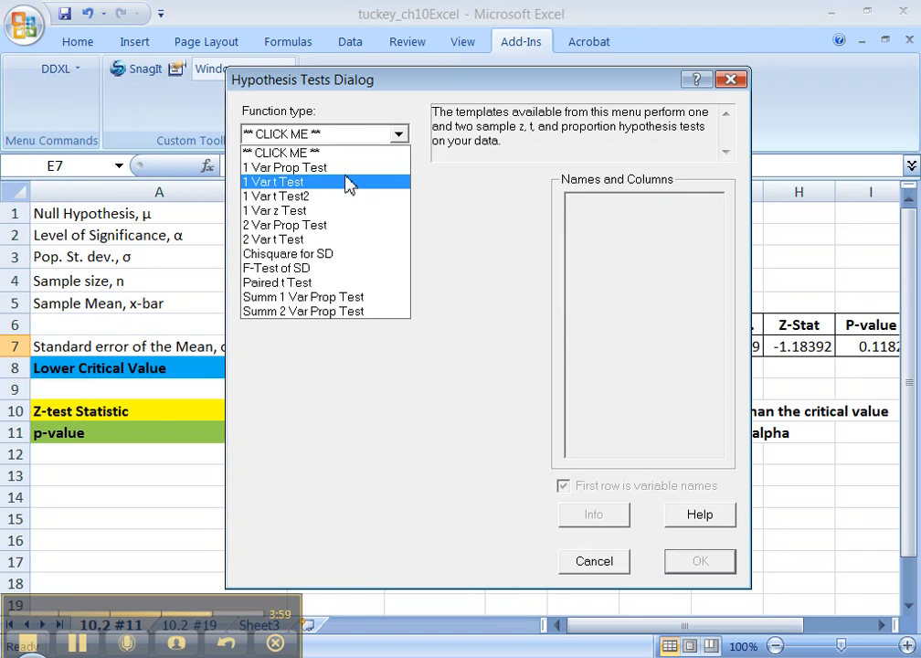
pyautogui.click(338, 211)
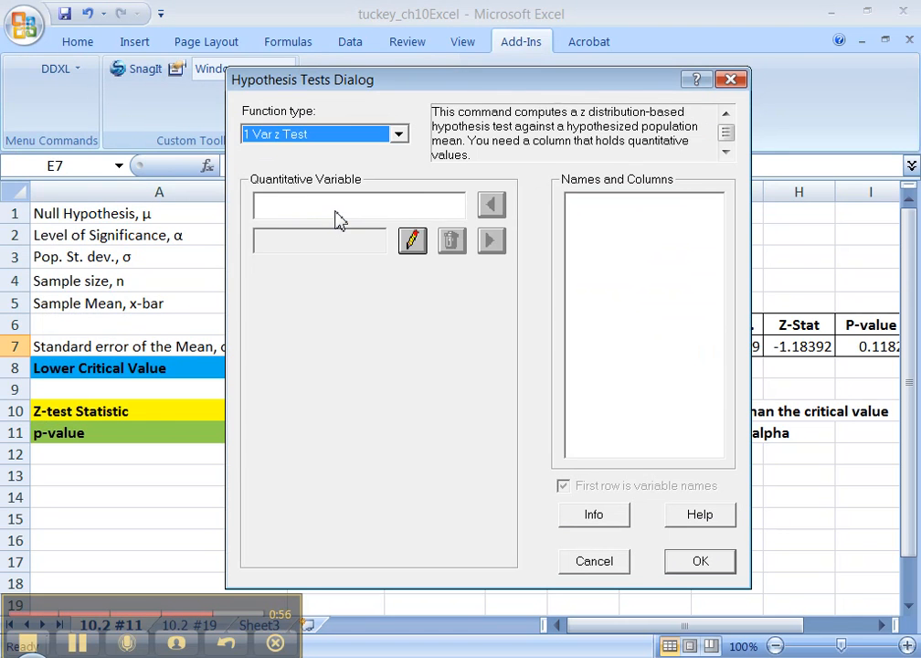
# - Check the list of function types for a summary-data z-test, keep 1 Var z Test, and cancel the dialog
pyautogui.click(396, 135)
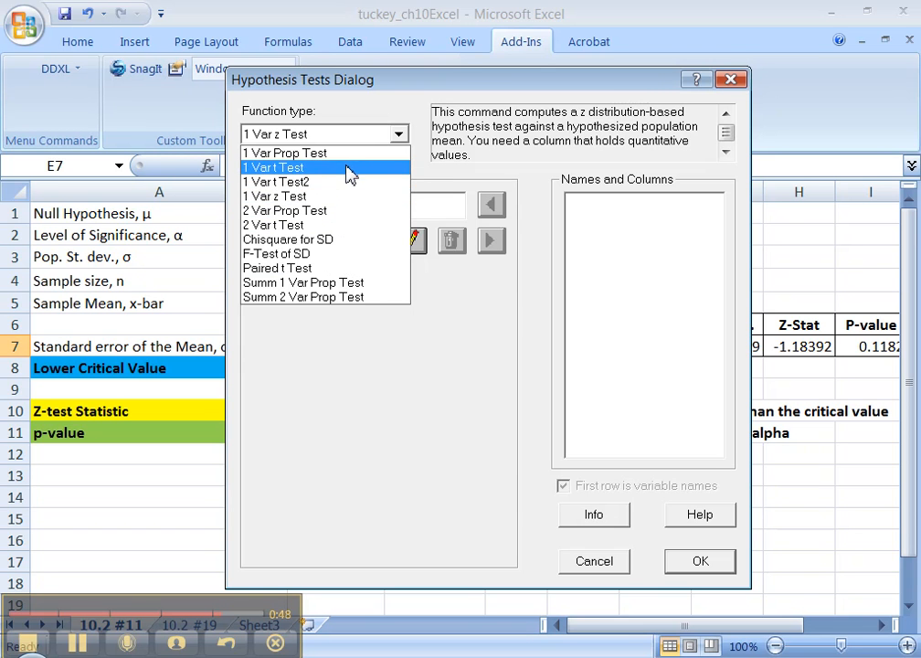
pyautogui.click(340, 198)
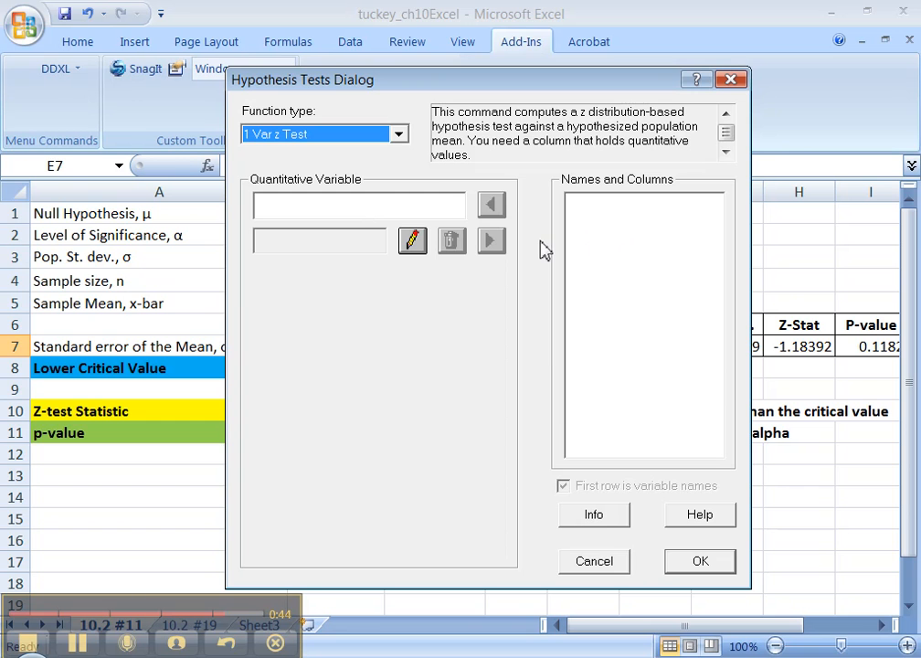
pyautogui.click(608, 564)
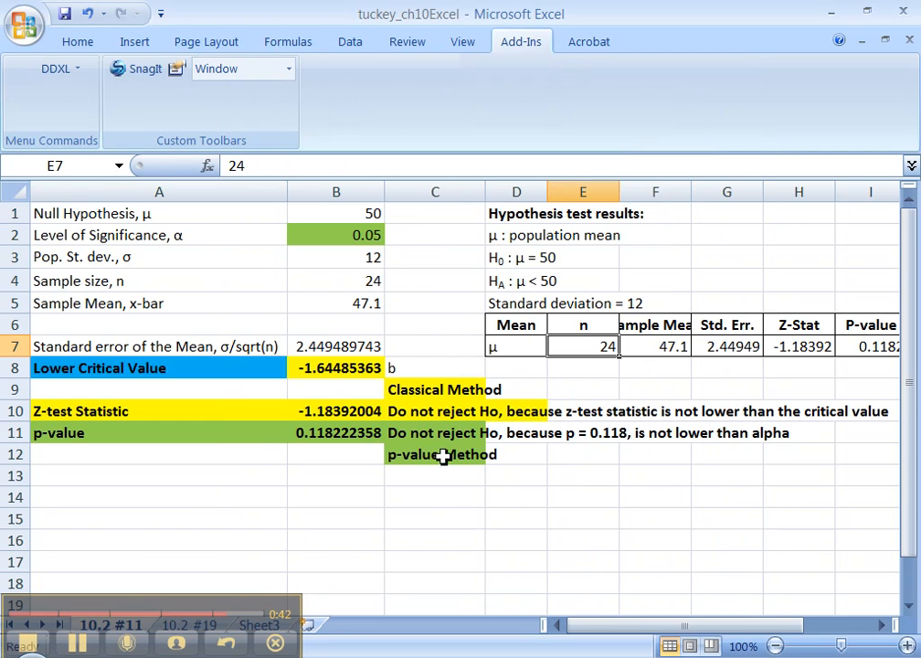
# - Highlight the Excel calculations in A1:C12 and the pasted StatCrunch results in D1:F7 for comparison, and clear the highlight
pyautogui.moveTo(164, 213); pyautogui.dragTo(396, 454)
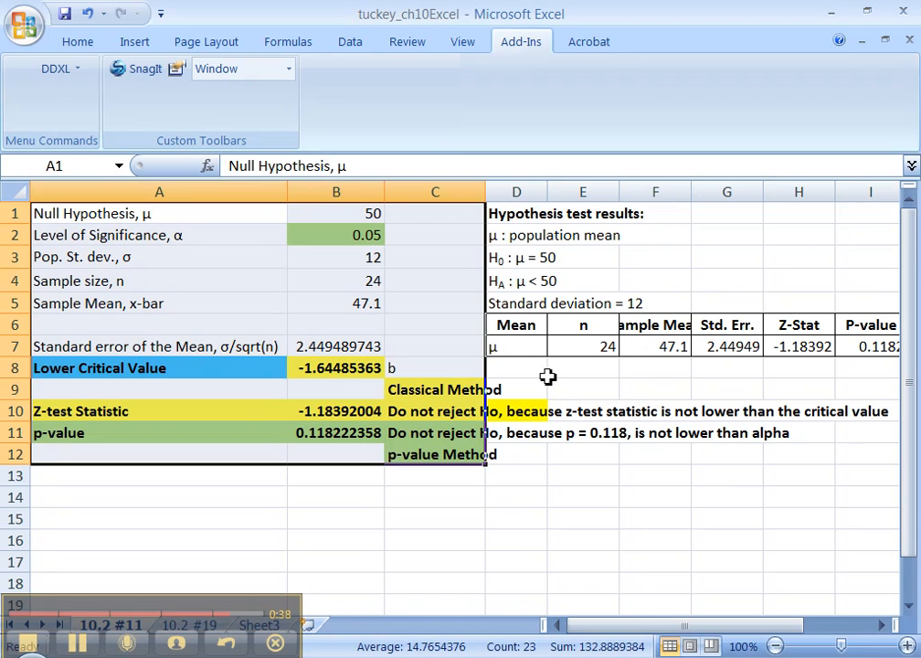
pyautogui.click(545, 369)
pyautogui.click(545, 334)
pyautogui.moveTo(543, 345); pyautogui.dragTo(684, 171)
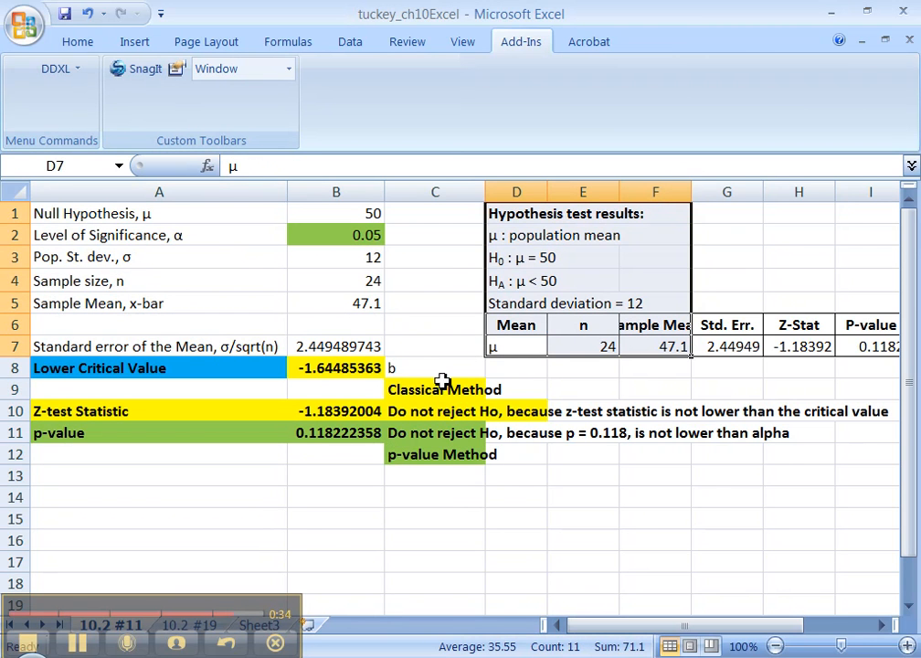
pyautogui.click(313, 540)
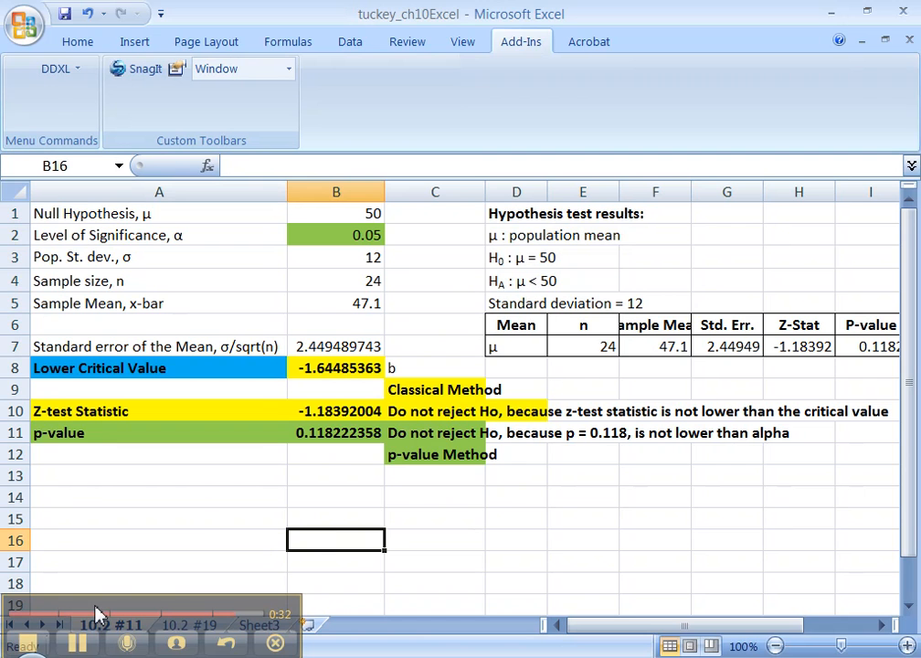